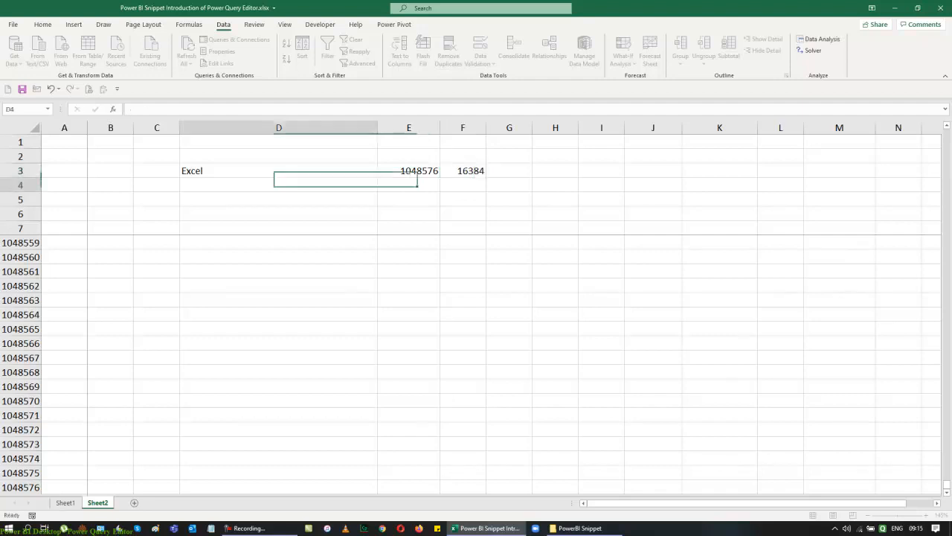
# Add the headings "Row" in E2 and "Column" in F2, making the Column heading bold and underlined.
pyautogui.press('Up')
pyautogui.press('Up')
pyautogui.press('Right')
pyautogui.write('Row')
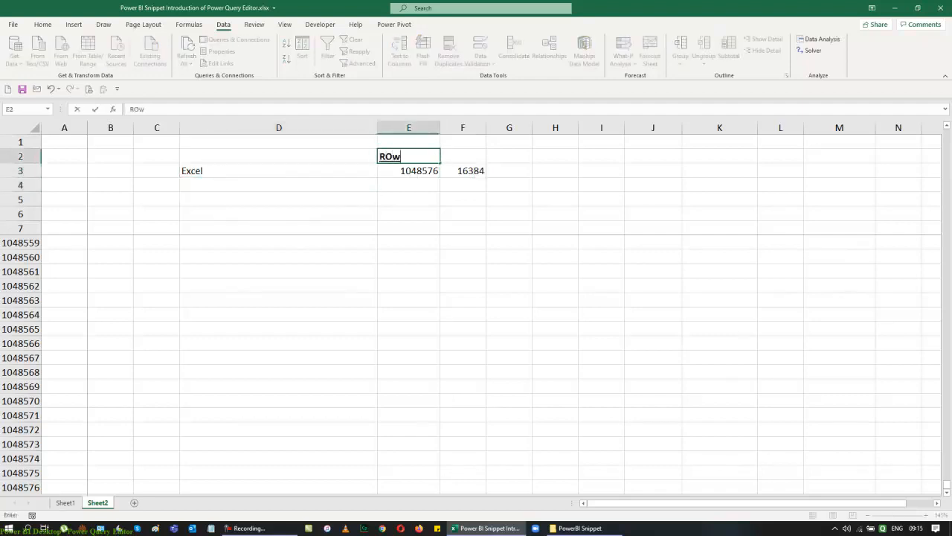
pyautogui.press('Tab')
pyautogui.write('Column')
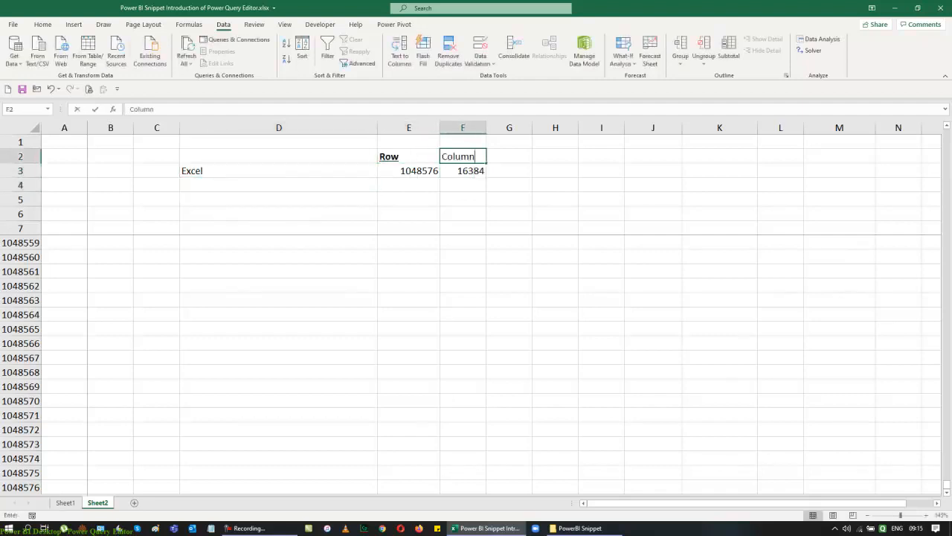
pyautogui.press('Return')
pyautogui.press('Up')
pyautogui.press('Right')
pyautogui.hotkey('ctrl', 'b')
pyautogui.hotkey('ctrl', 'u')
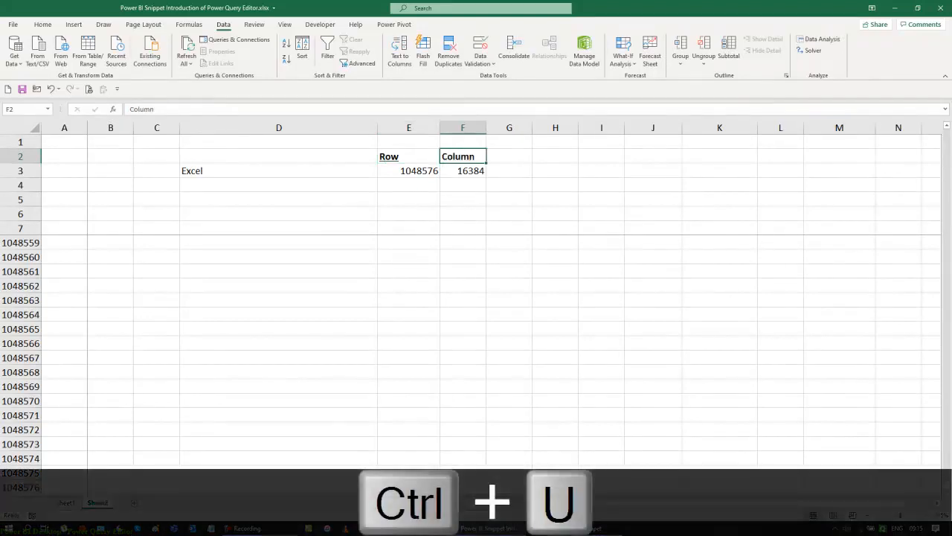
# Enter "Power Pivot - Data Modelling" in D5 with the range D5:F5 selected.
pyautogui.press('Down')
pyautogui.press('Down')
pyautogui.press('Down')
pyautogui.press('Left')
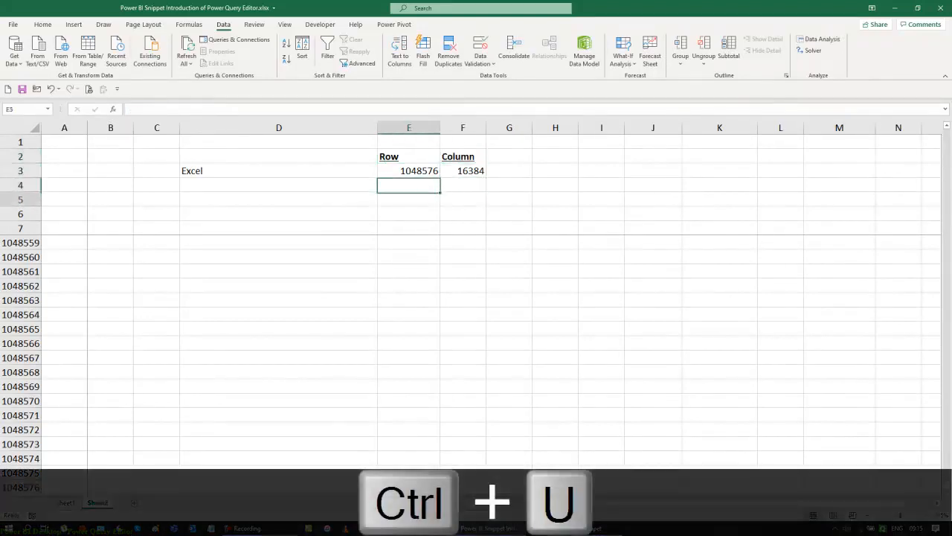
pyautogui.press('Left')
pyautogui.hotkey('shift', 'Right')
pyautogui.hotkey('shift', 'Right')
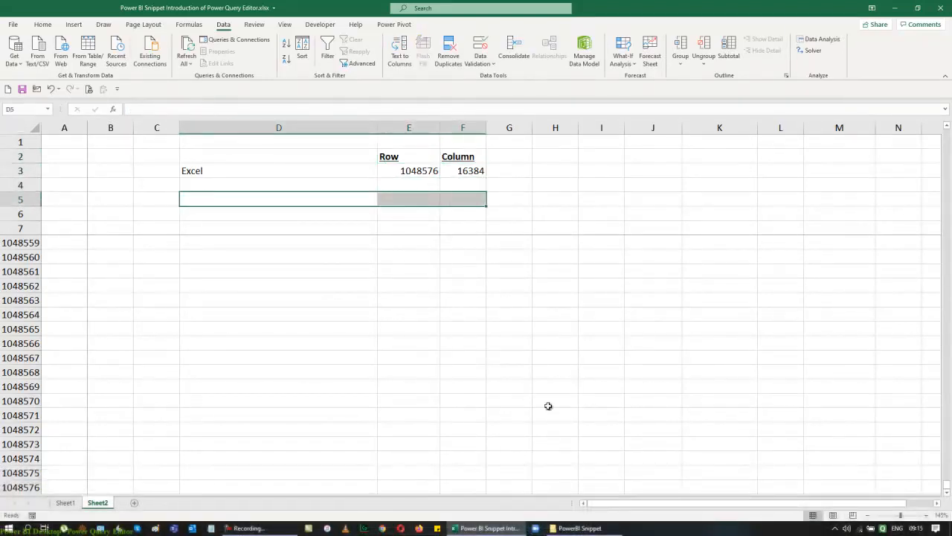
pyautogui.write('Po')
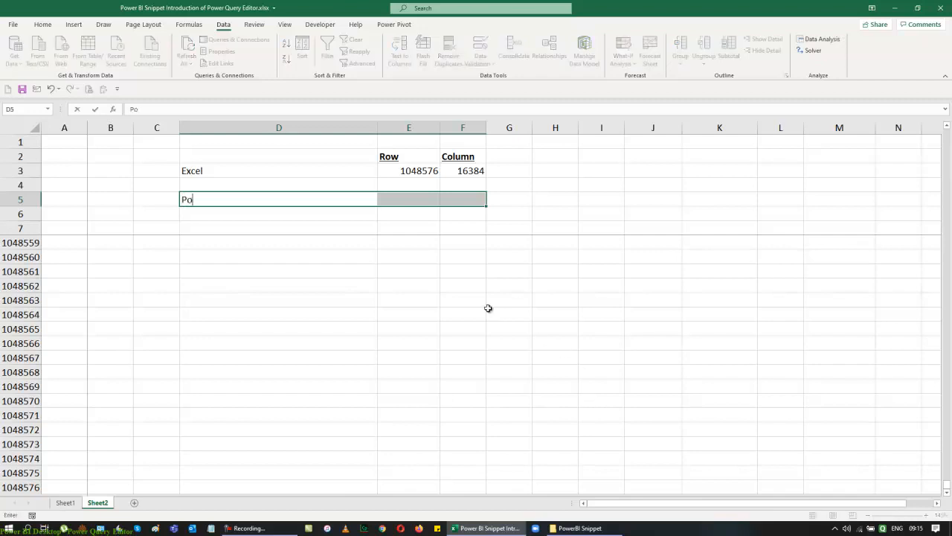
pyautogui.write('wer Pivot  - Data MO')
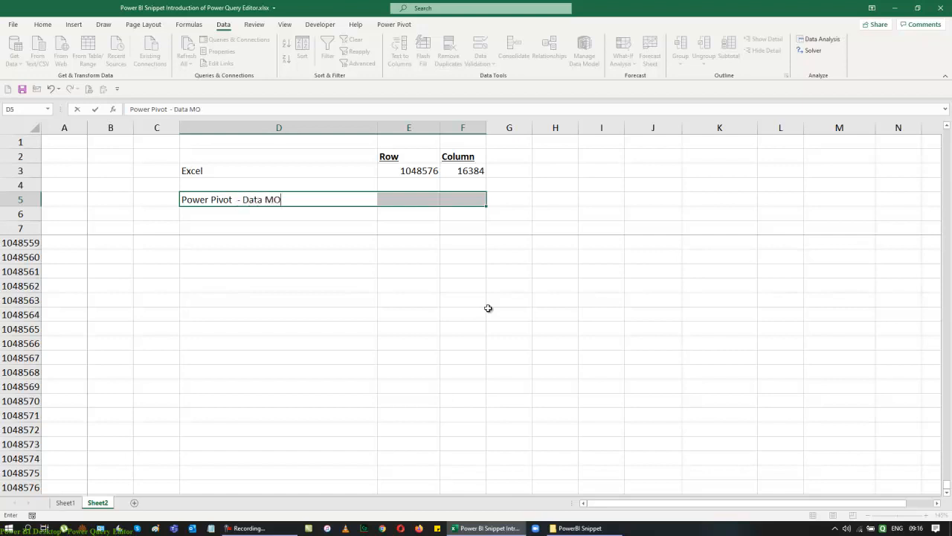
pyautogui.write('delling')
pyautogui.press('Return')
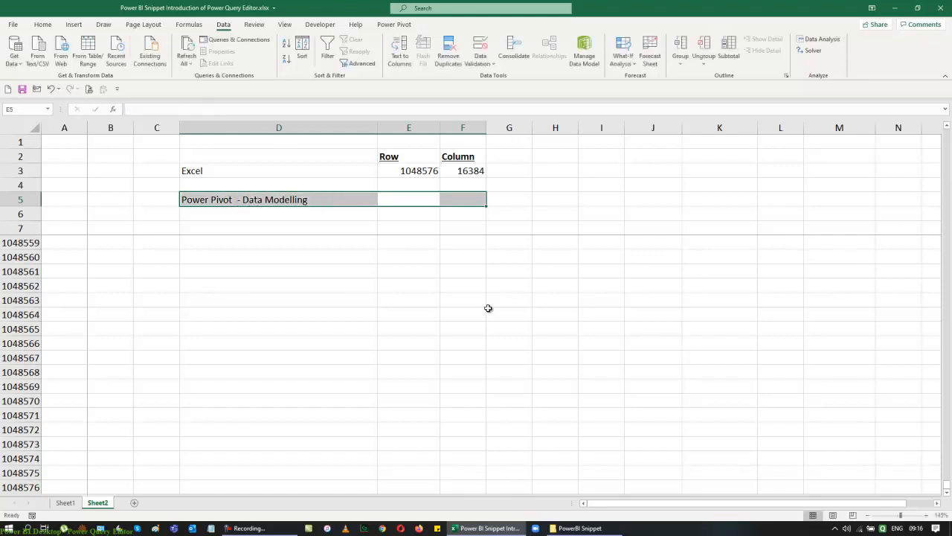
# Make the Power Pivot heading bold and merge and center it across D5:F5.
pyautogui.hotkey('ctrl', 'b')
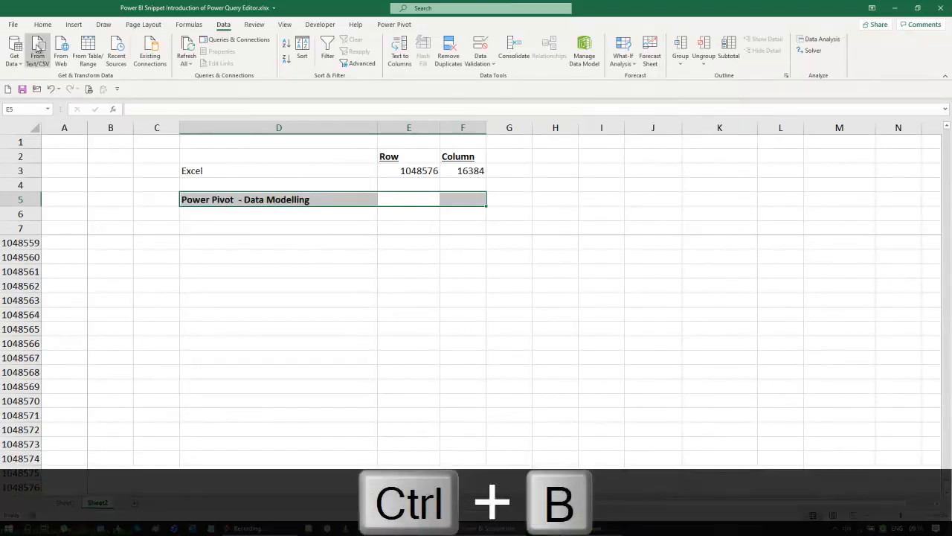
pyautogui.click(43, 25)
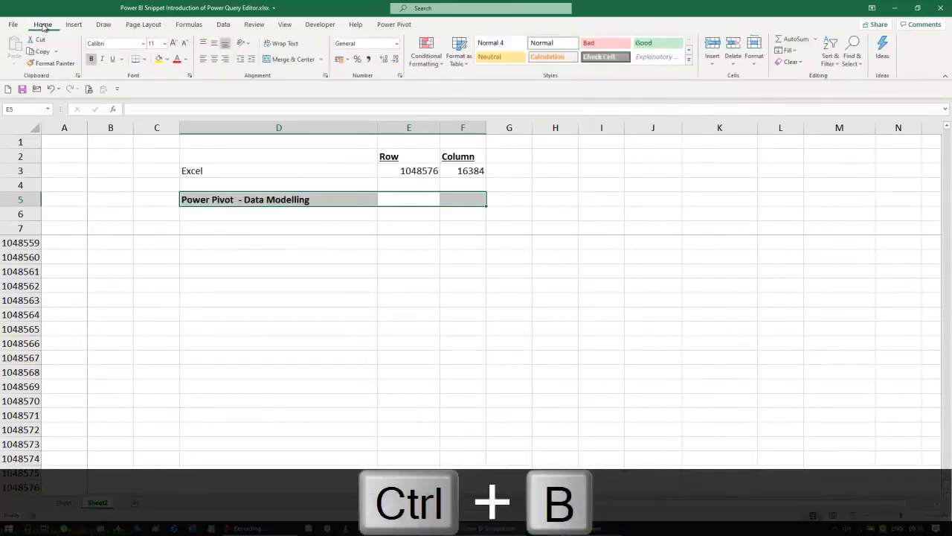
pyautogui.click(290, 60)
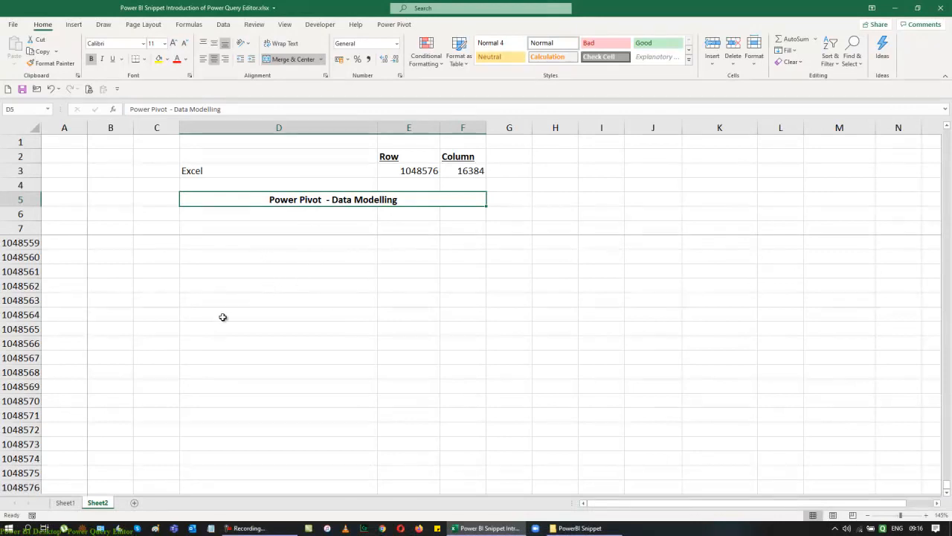
# Unfreeze the panes on Sheet2.
pyautogui.click(285, 24)
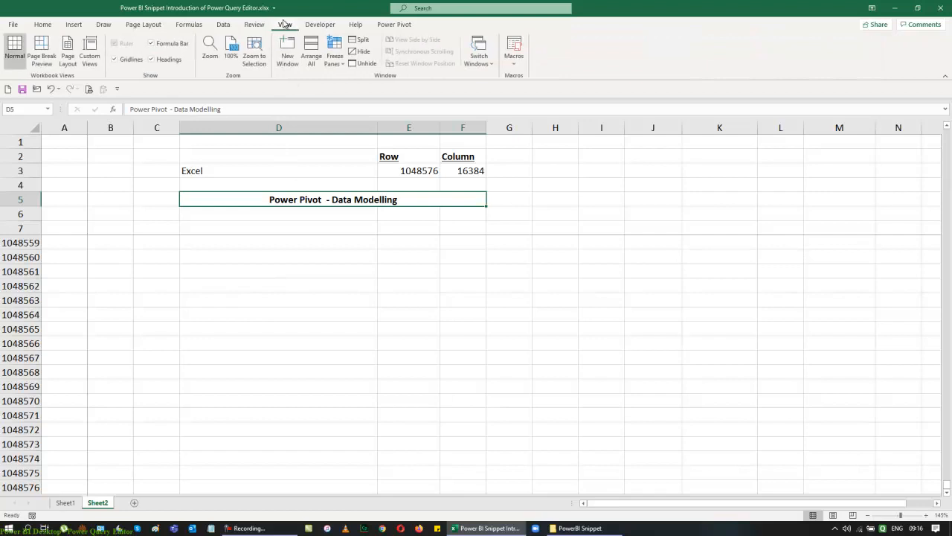
pyautogui.click(335, 53)
pyautogui.click(351, 90)
pyautogui.click(374, 300)
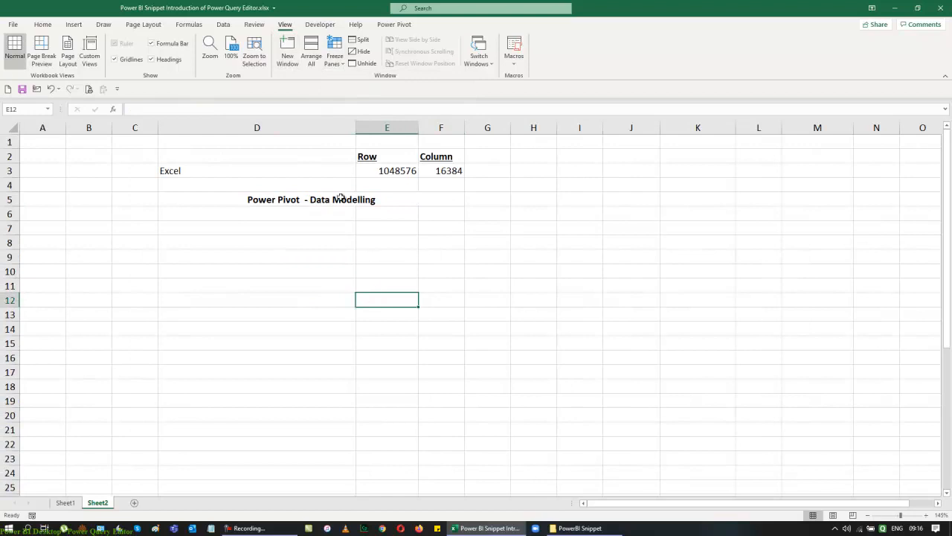
# Review the title page on Sheet1, then on Sheet2 examine the Get Data sources for files, databases and Azure.
pyautogui.click(223, 25)
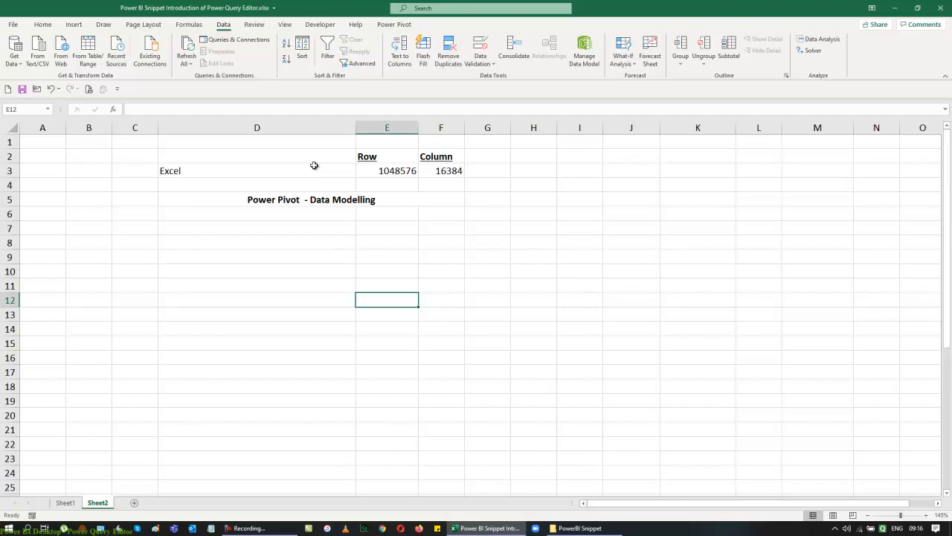
pyautogui.click(67, 502)
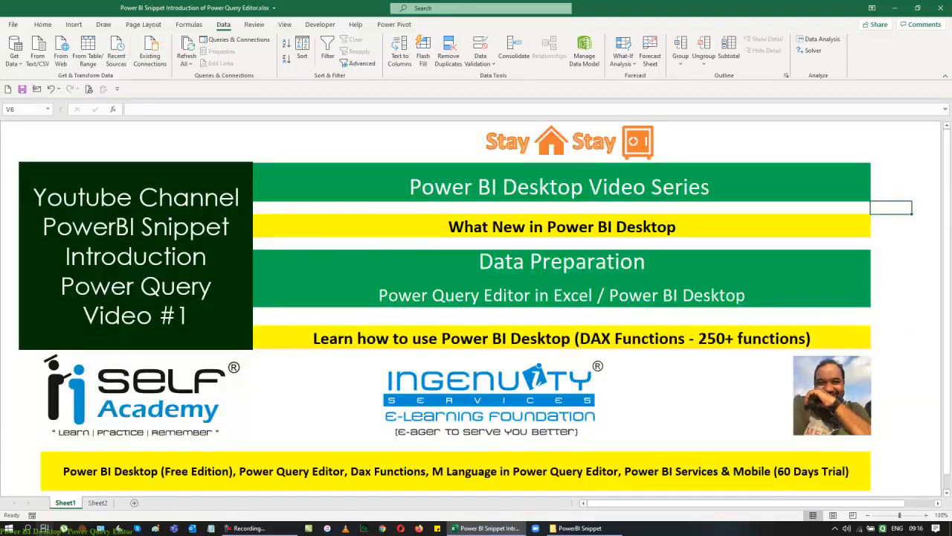
pyautogui.click(102, 504)
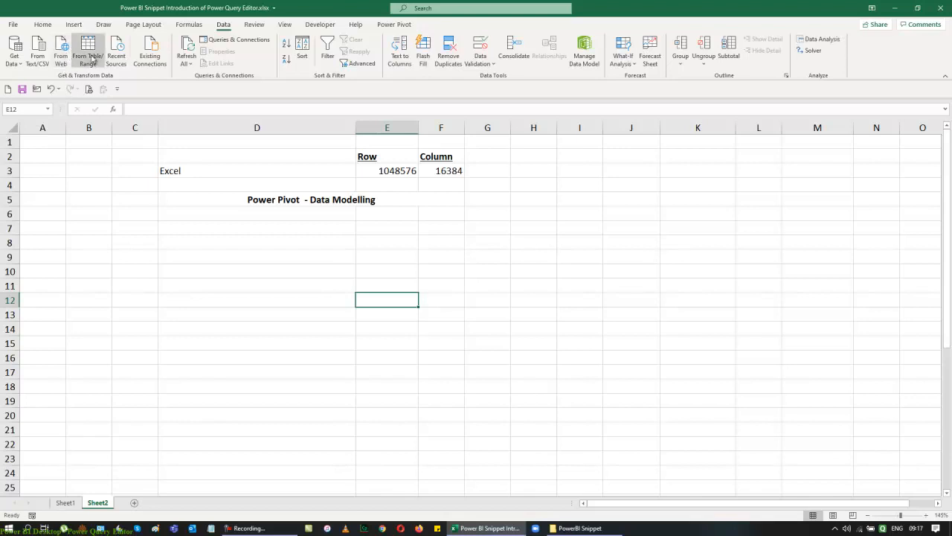
pyautogui.click(25, 67)
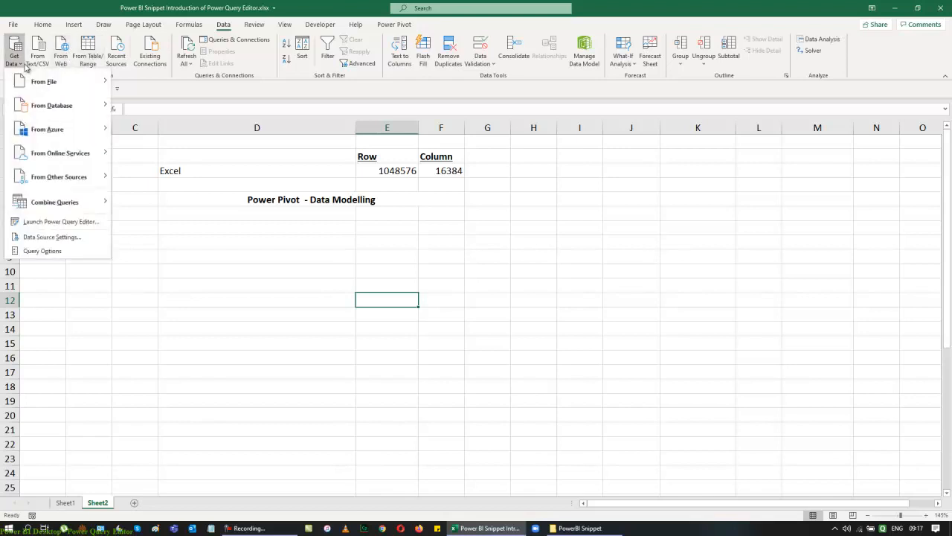
pyautogui.moveTo(29, 86)
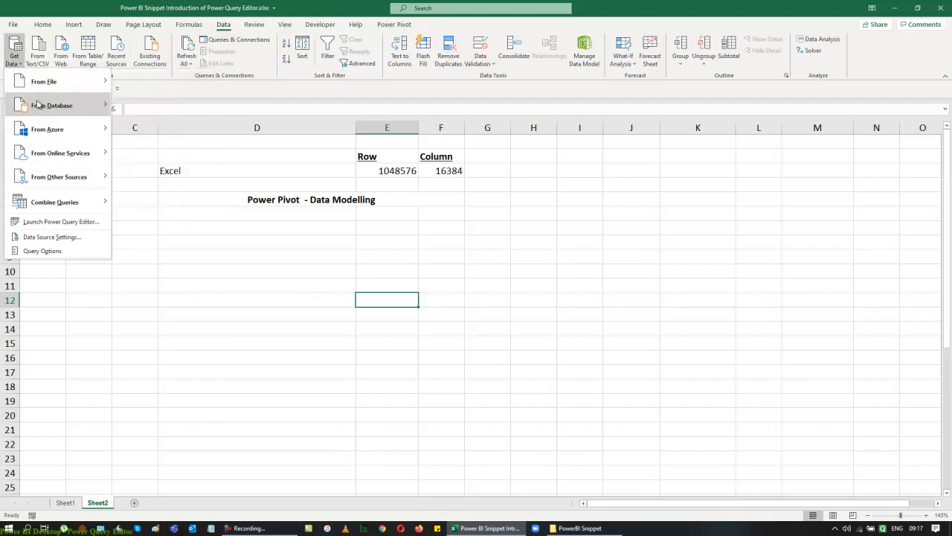
pyautogui.moveTo(37, 105)
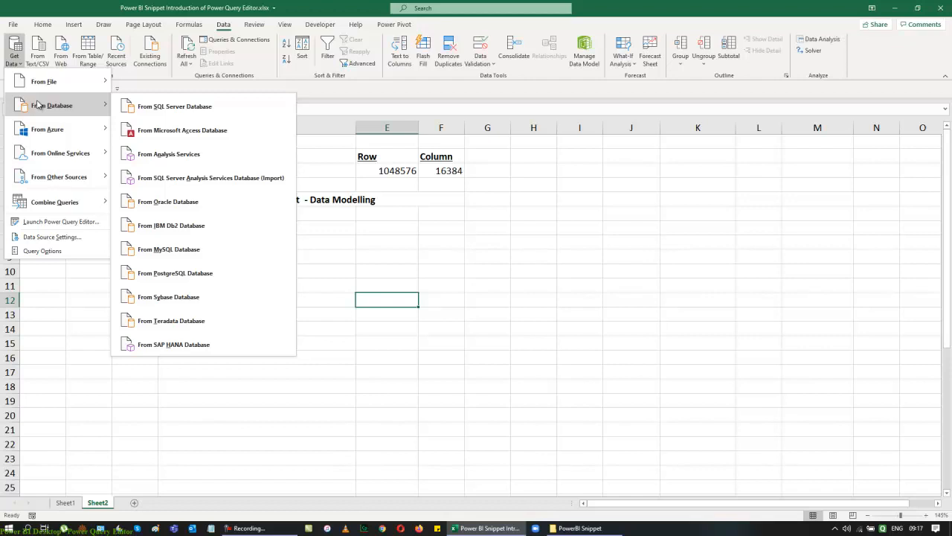
pyautogui.moveTo(54, 135)
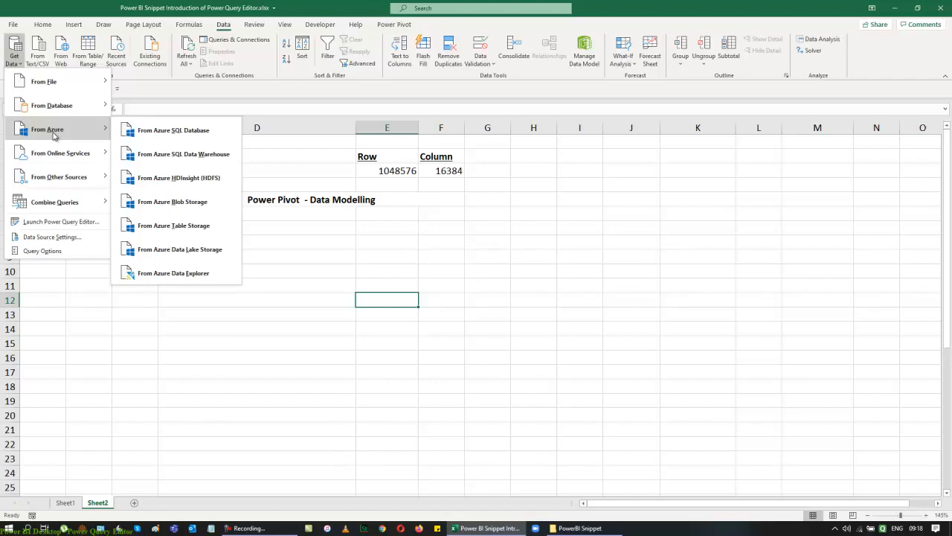
pyautogui.moveTo(87, 86)
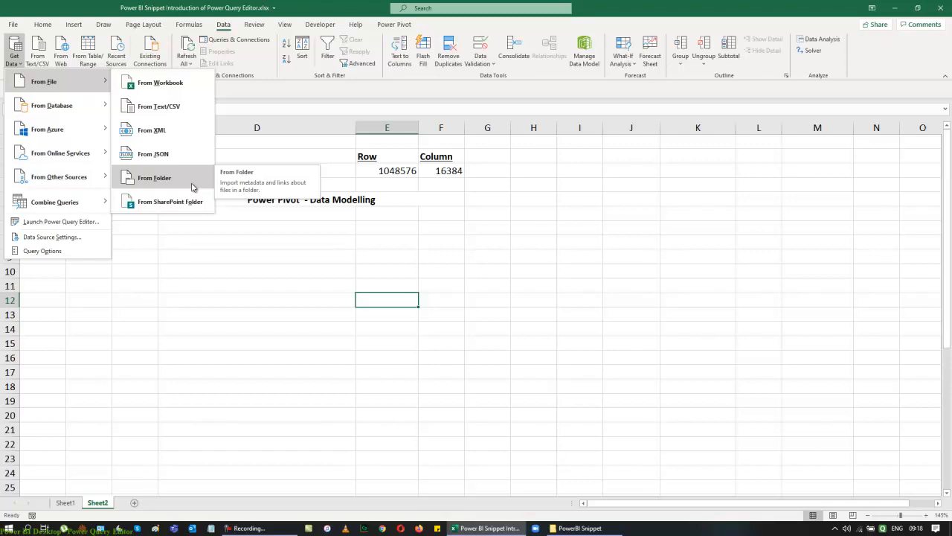
pyautogui.click(637, 419)
# Minimize the workbook, close the PowerBI Snippet folder, and open the Excel Training folder on New Volume (F:) in File Explorer.
pyautogui.click(893, 8)
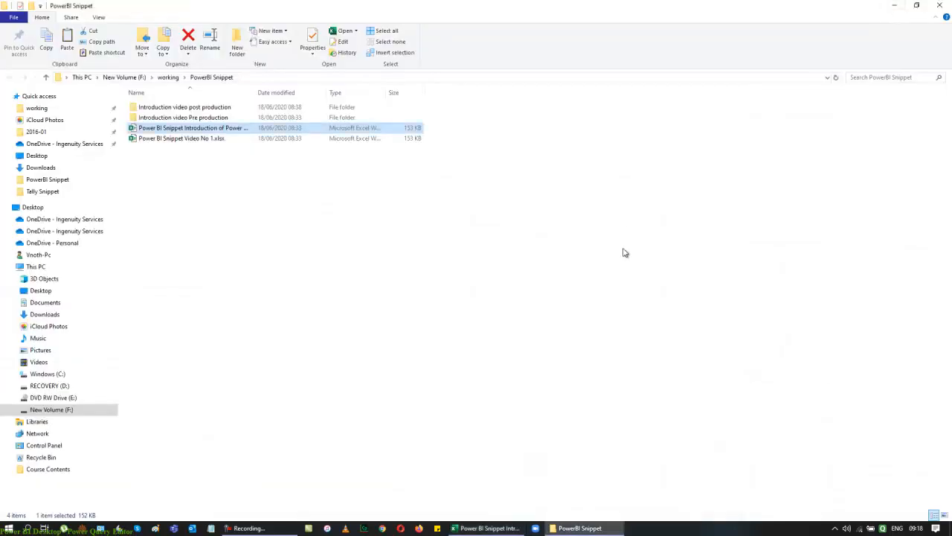
pyautogui.click(943, 7)
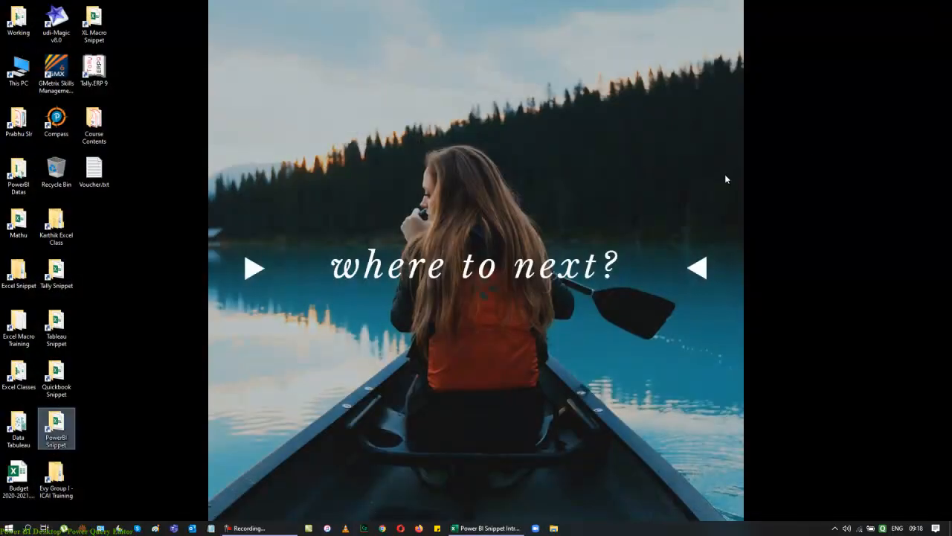
pyautogui.doubleClick(19, 70)
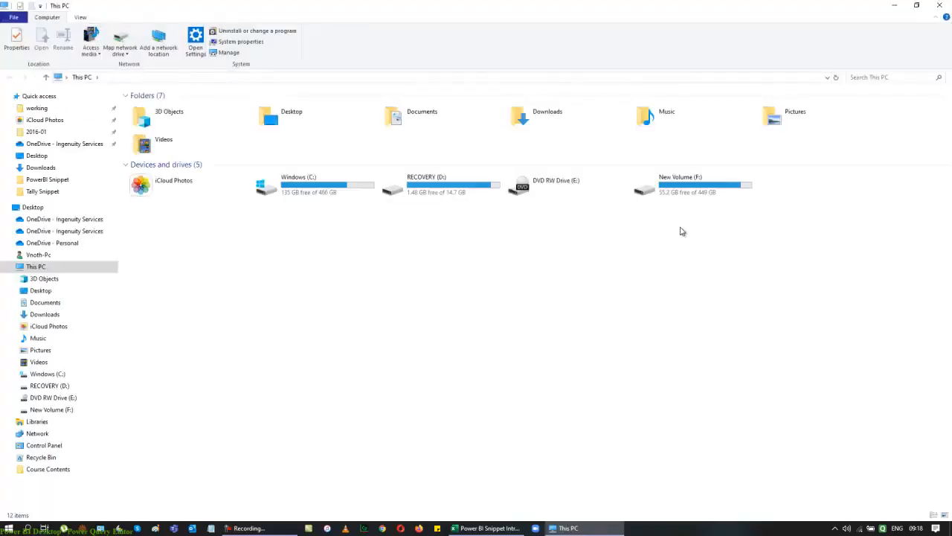
pyautogui.click(689, 190)
pyautogui.doubleClick(688, 190)
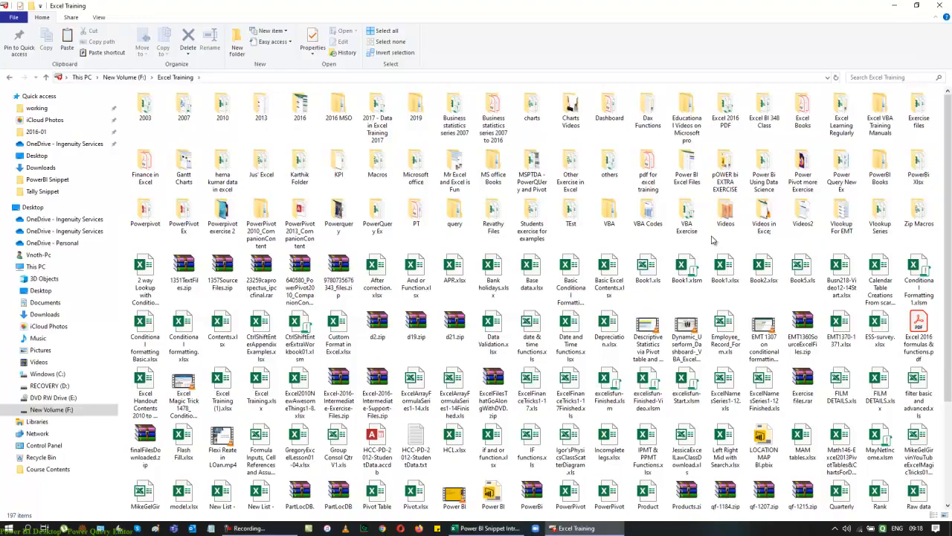
# Check the Power BI Excel Files, Power Query New Ex and PowerBi Xlsx folders for suitable sample files.
pyautogui.doubleClick(686, 164)
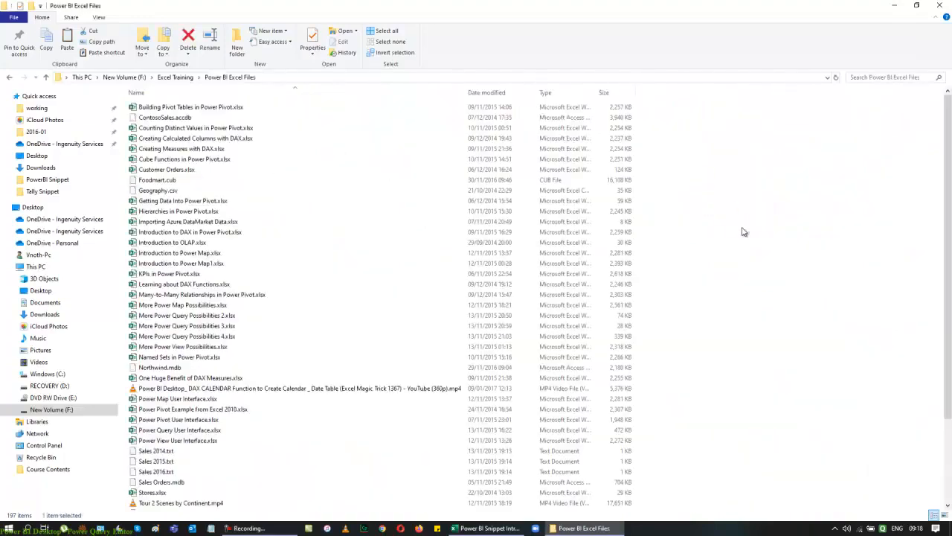
pyautogui.click(10, 77)
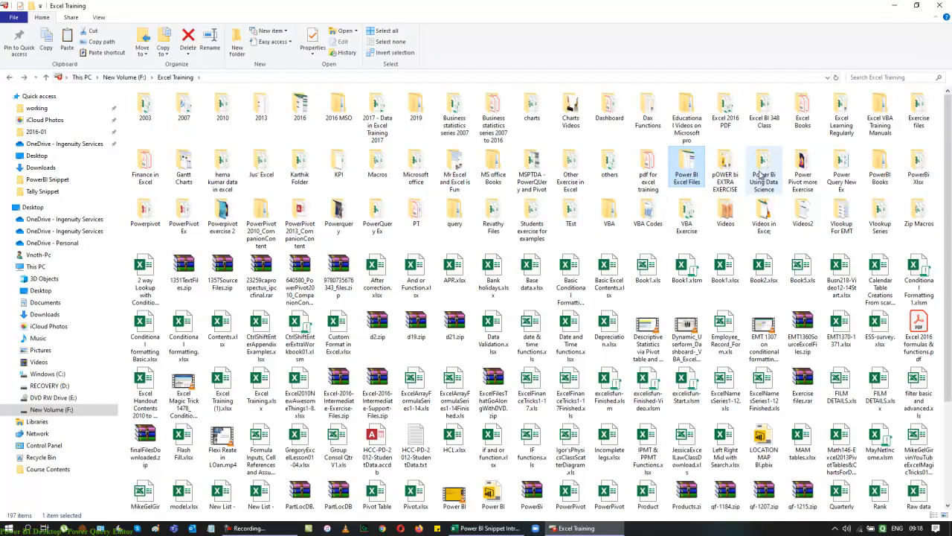
pyautogui.doubleClick(838, 168)
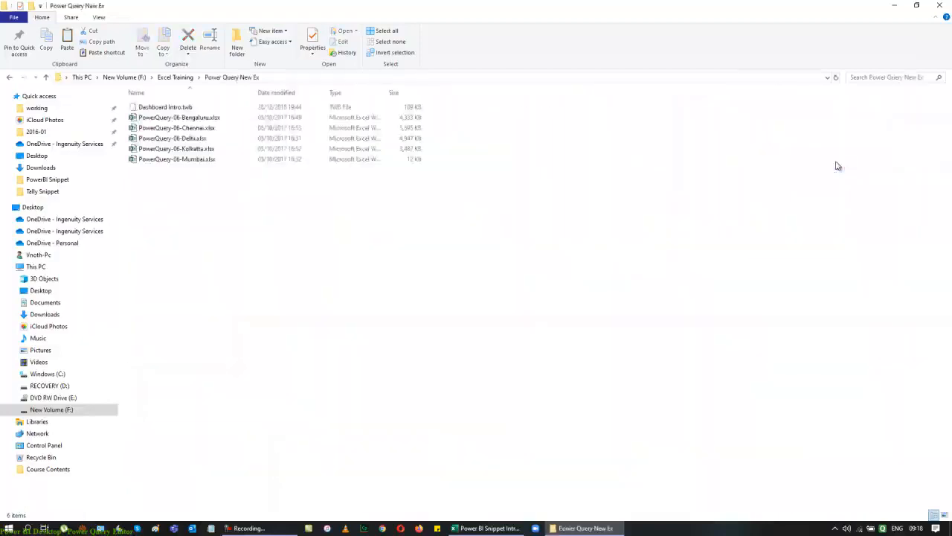
pyautogui.click(9, 77)
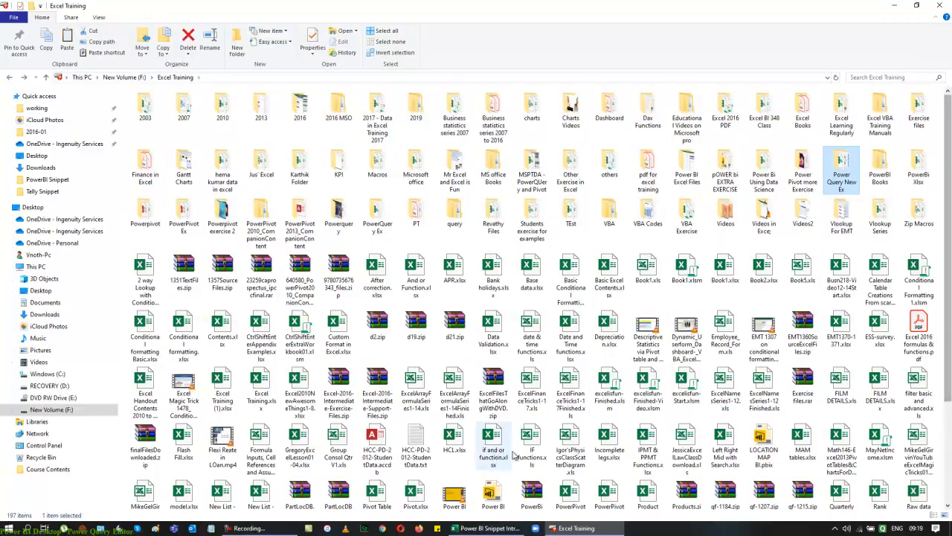
pyautogui.doubleClick(919, 168)
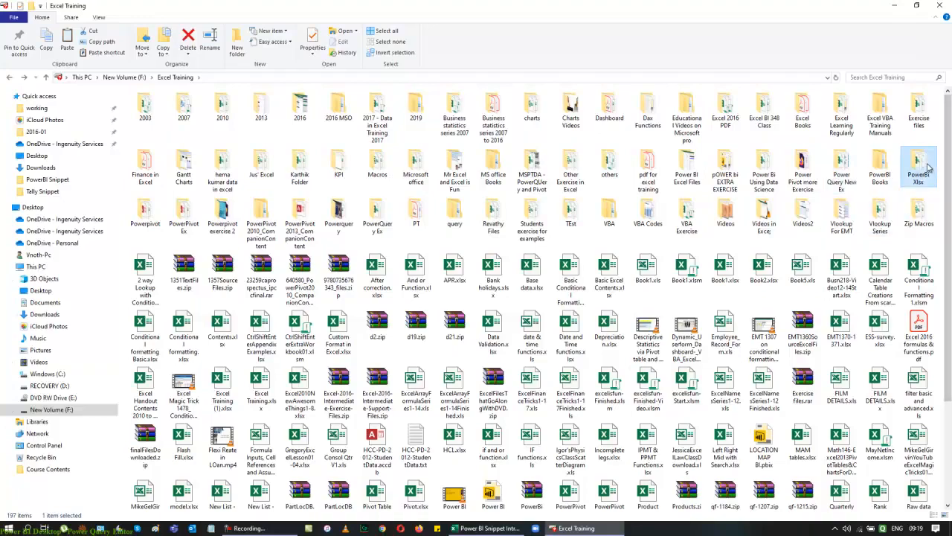
pyautogui.click(9, 77)
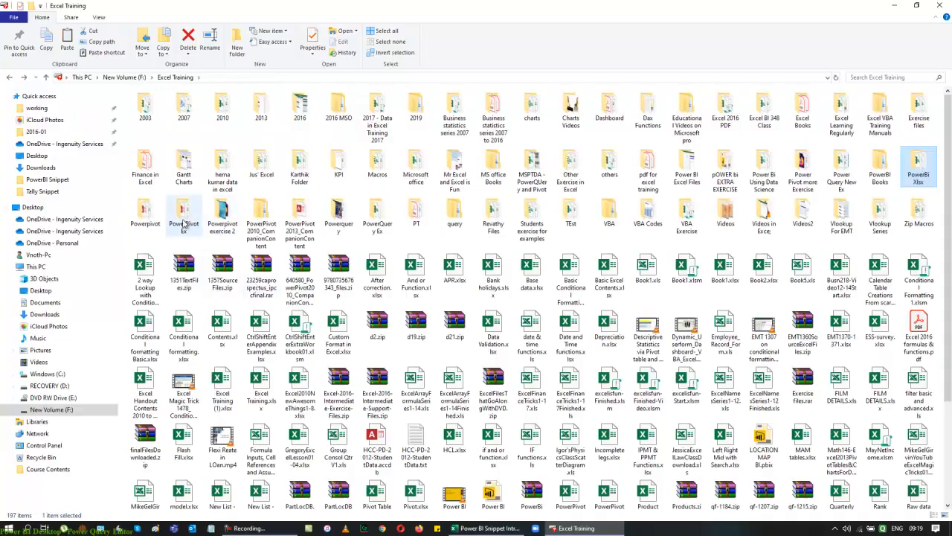
# Open the Powerquery folder and check the contents of its Text files 1 subfolder.
pyautogui.doubleClick(339, 216)
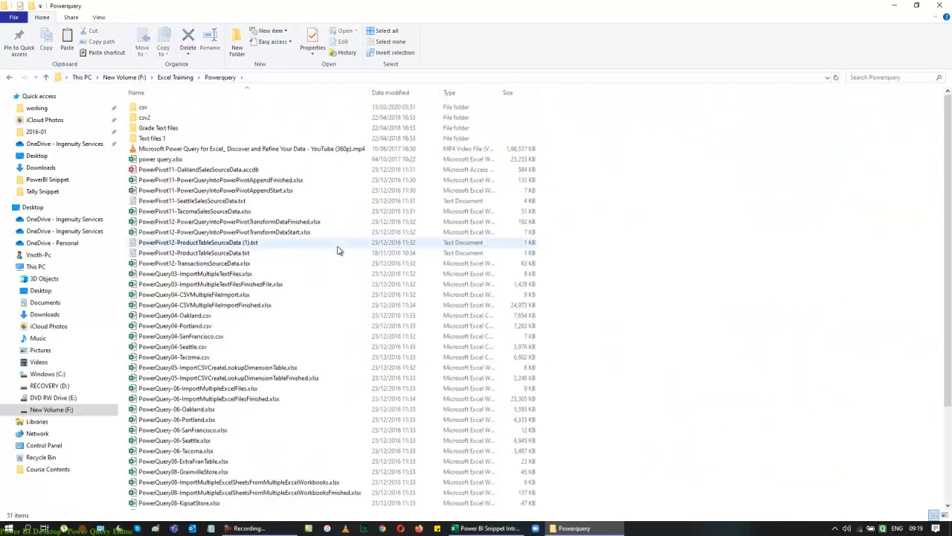
pyautogui.doubleClick(146, 139)
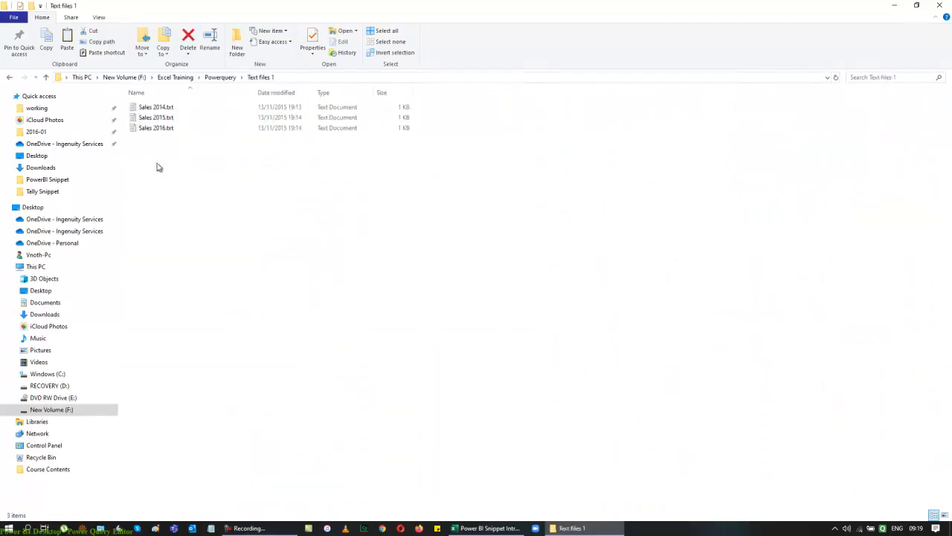
pyautogui.click(10, 77)
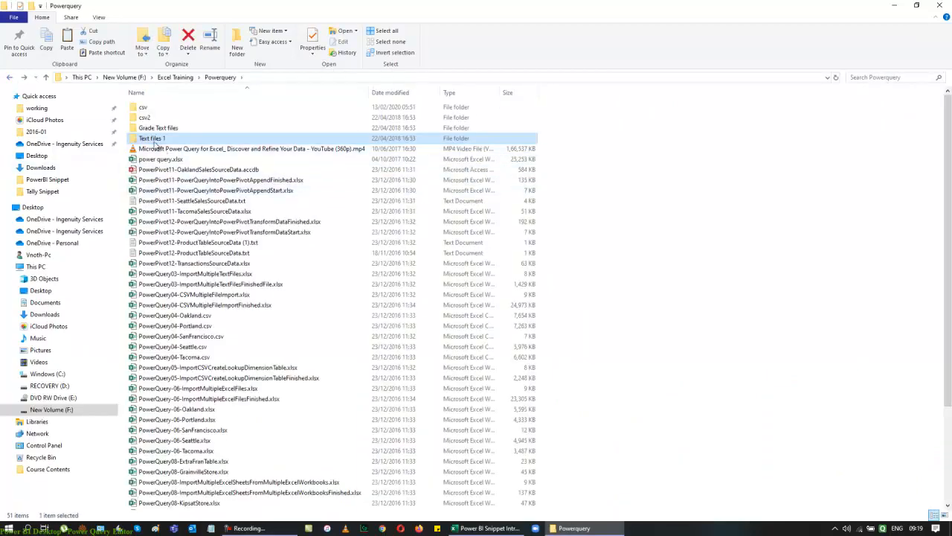
# Copy the Text files 1 folder, close File Explorer, and paste the folder onto the desktop.
pyautogui.click(151, 138)
pyautogui.rightClick(151, 138)
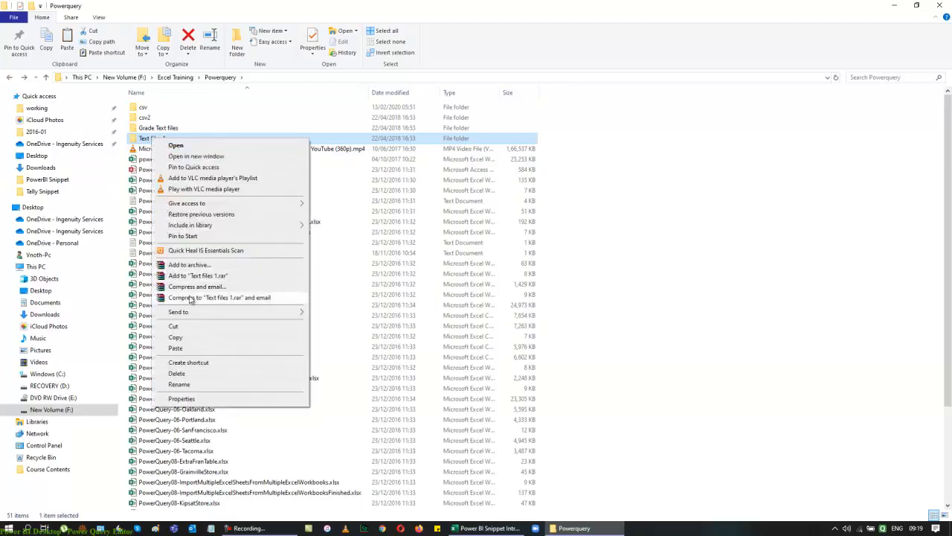
pyautogui.click(183, 339)
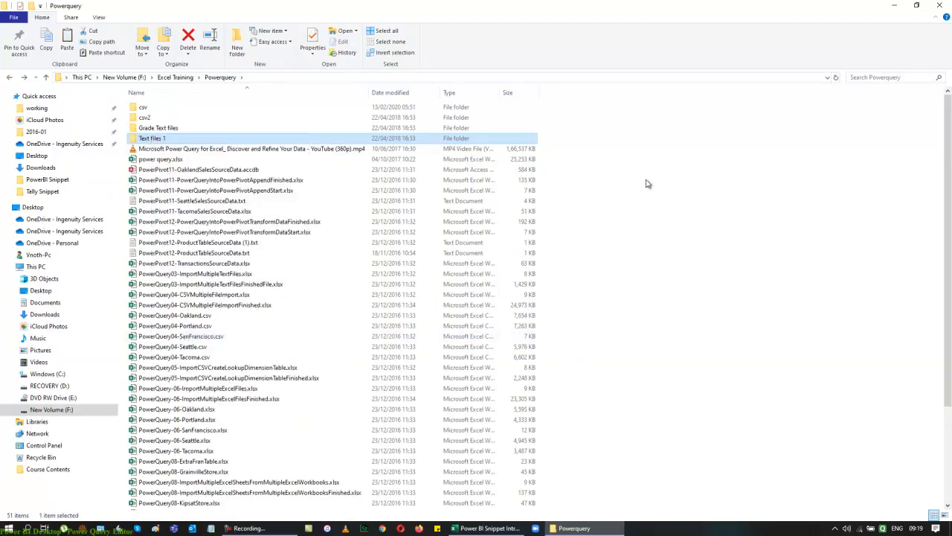
pyautogui.click(939, 5)
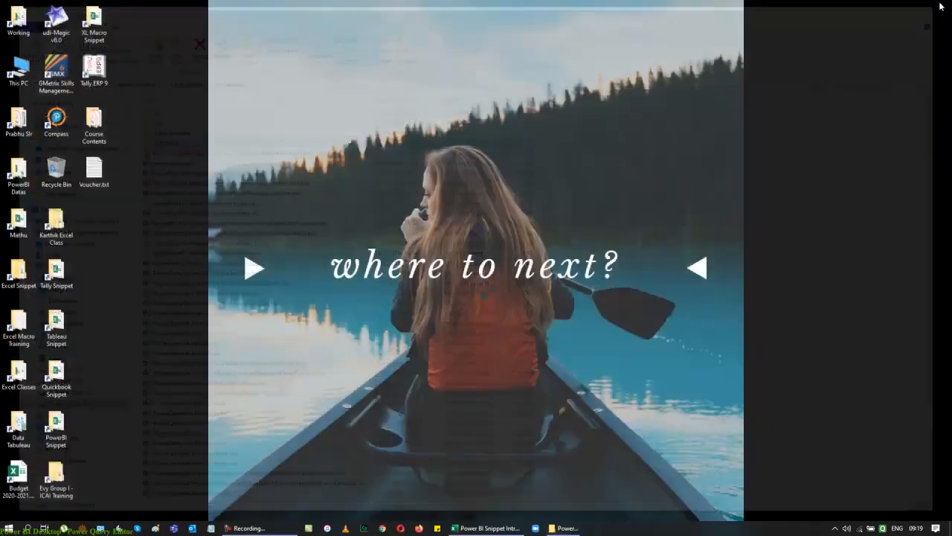
pyautogui.rightClick(348, 144)
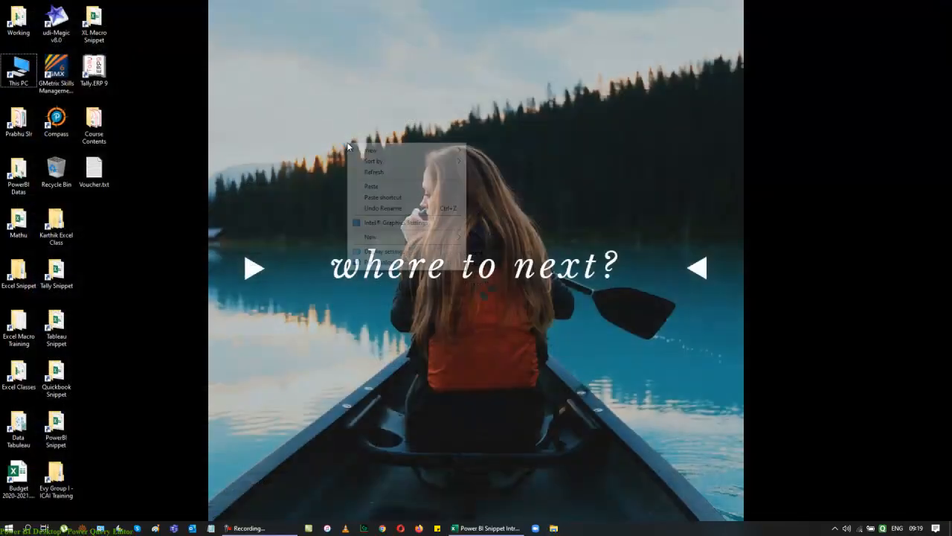
pyautogui.click(372, 185)
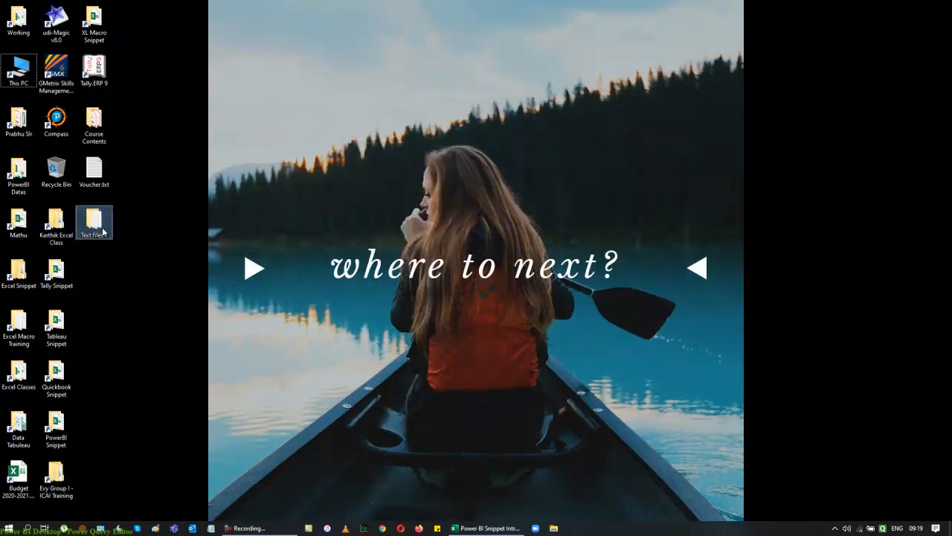
# Open the desktop copy of Text files 1 and review the contents of Sales 2014.txt, Sales 2015.txt and Sales 2016.txt.
pyautogui.doubleClick(94, 222)
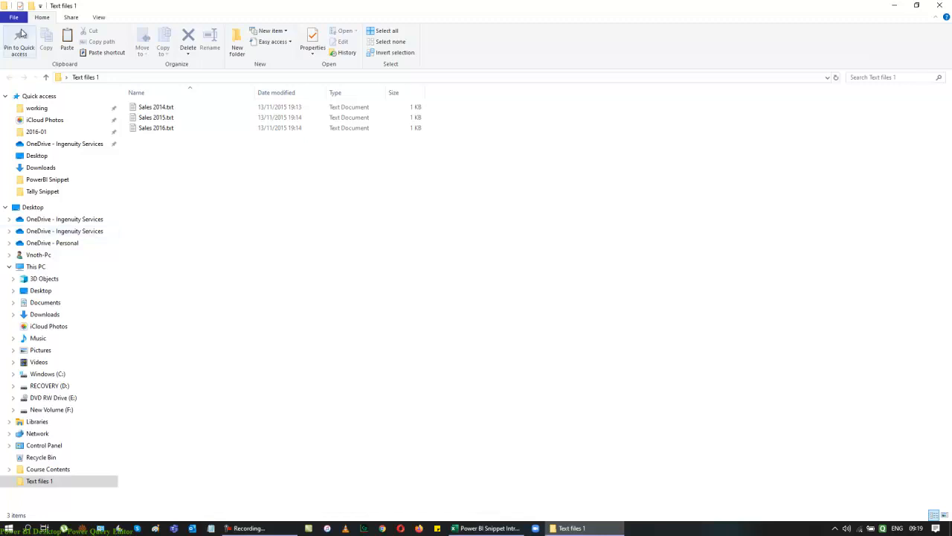
pyautogui.click(166, 109)
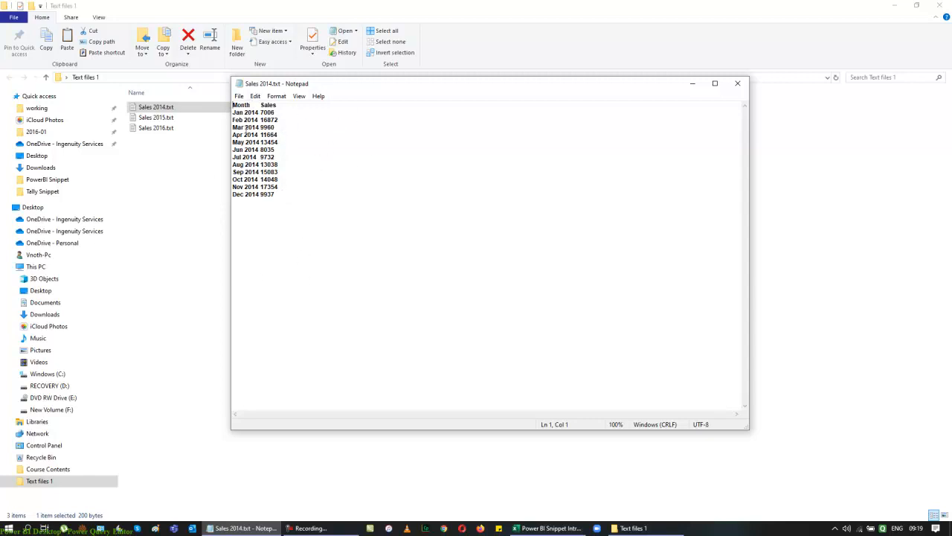
pyautogui.click(737, 83)
pyautogui.doubleClick(162, 117)
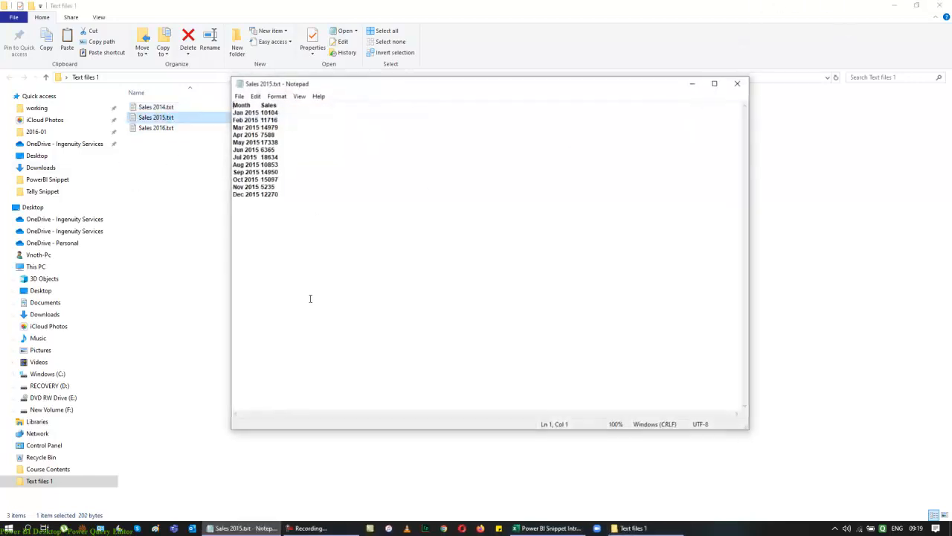
pyautogui.click(737, 84)
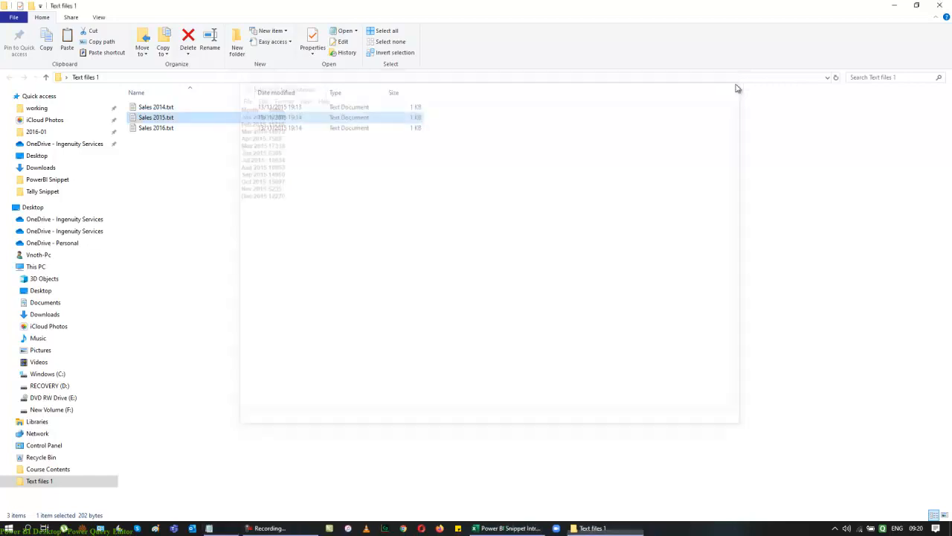
pyautogui.doubleClick(157, 128)
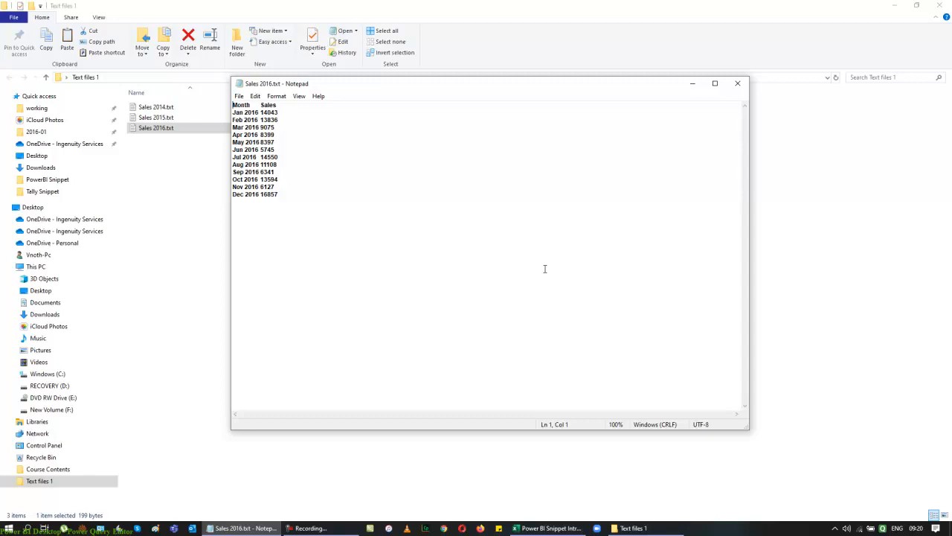
pyautogui.click(737, 85)
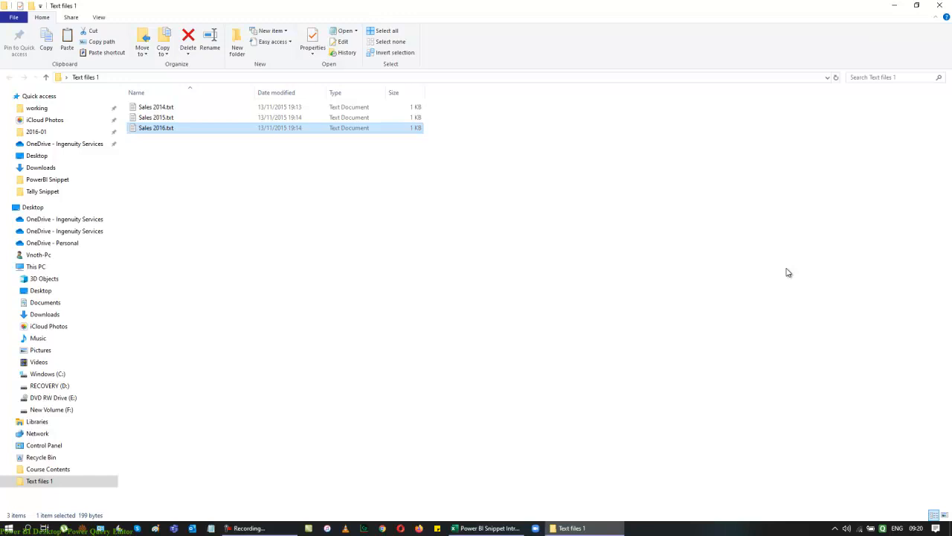
pyautogui.click(940, 5)
# Switch to the Excel workbook, get data from the desktop folder Text files 1, and send its file list to Power Query with Transform Data.
pyautogui.click(487, 529)
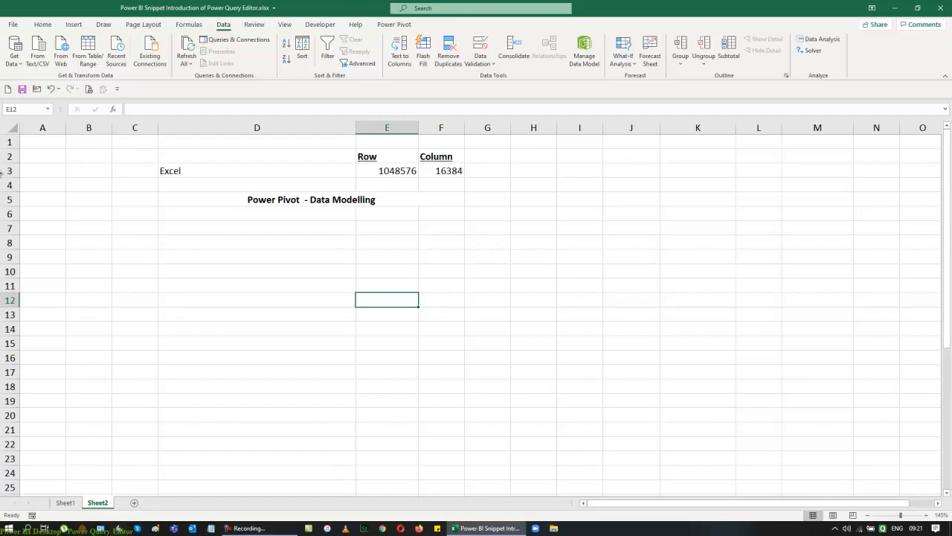
pyautogui.click(13, 53)
pyautogui.moveTo(71, 83)
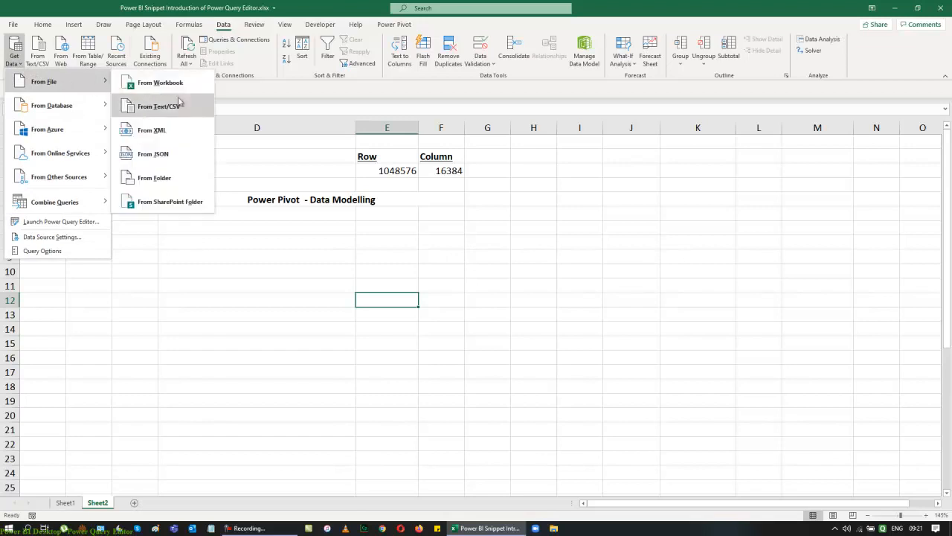
pyautogui.click(173, 201)
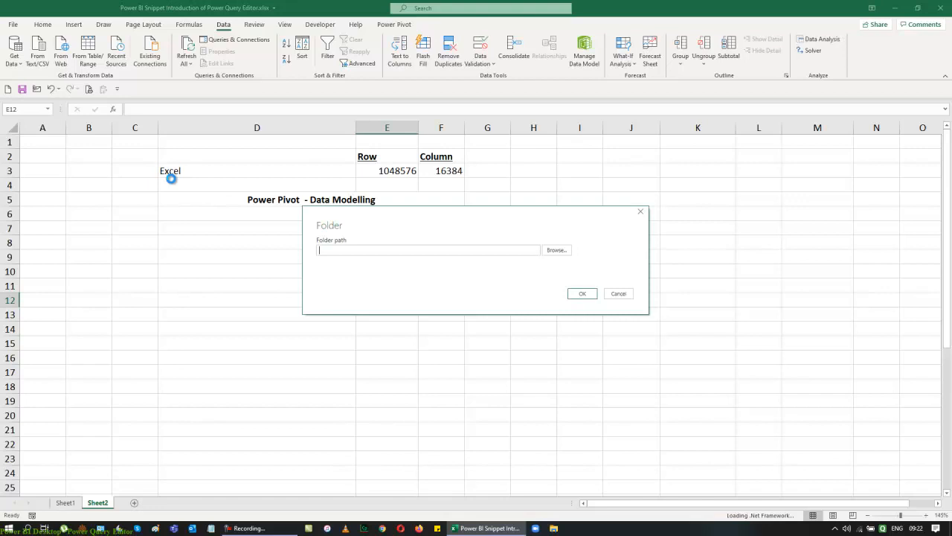
pyautogui.click(557, 250)
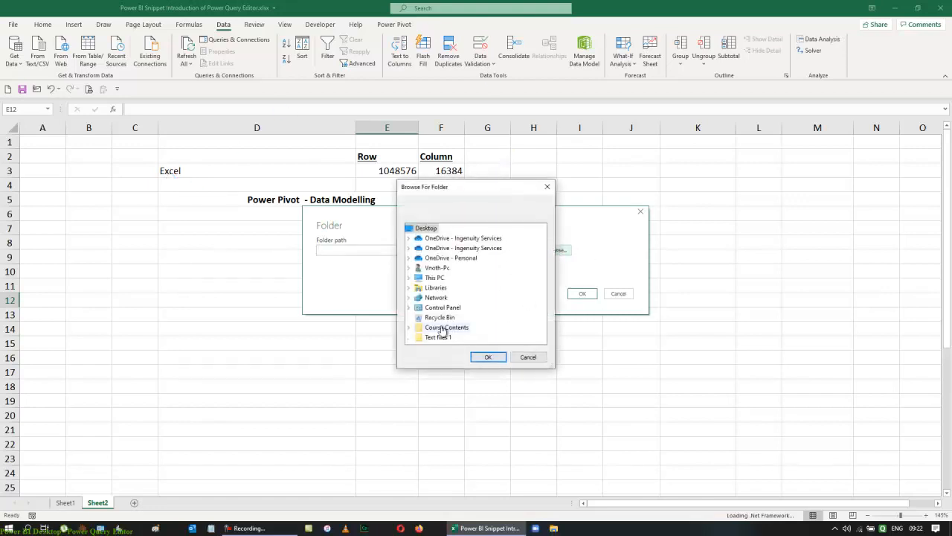
pyautogui.click(436, 339)
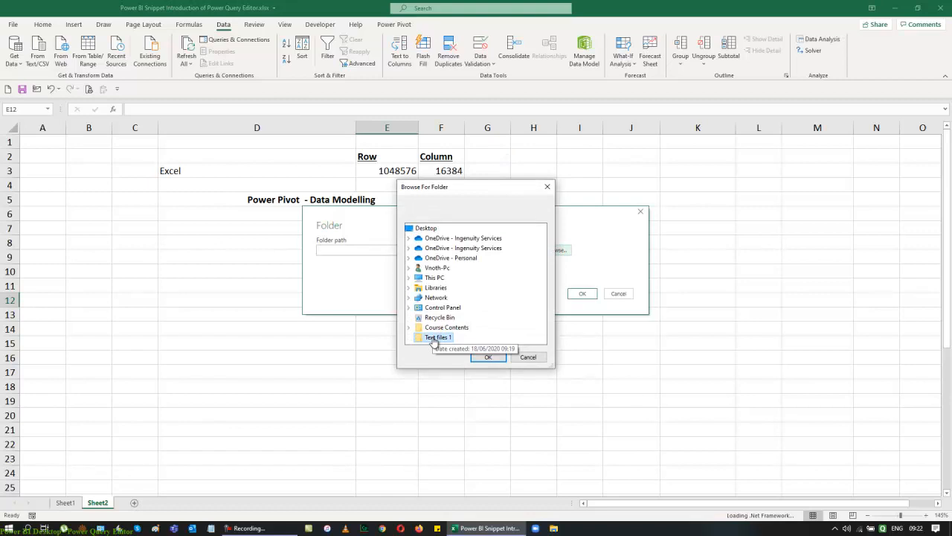
pyautogui.click(489, 357)
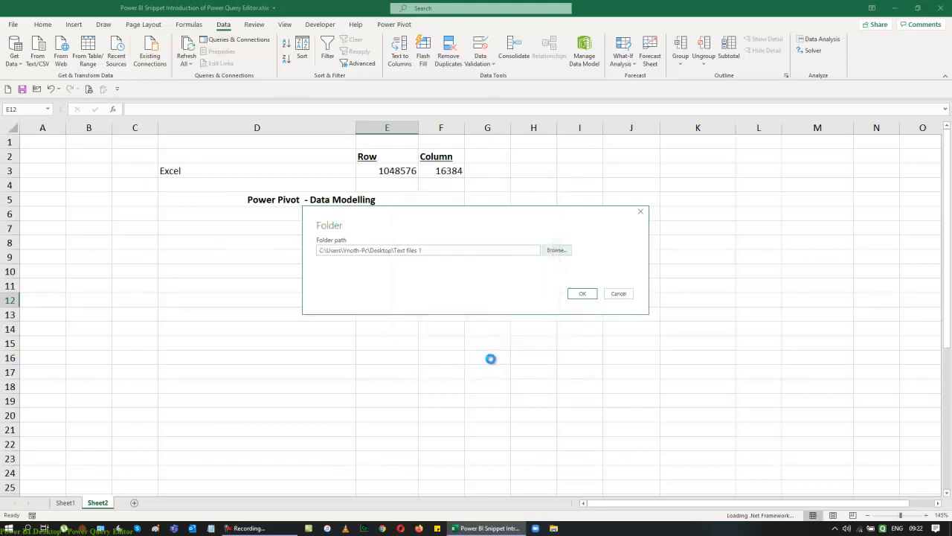
pyautogui.click(588, 294)
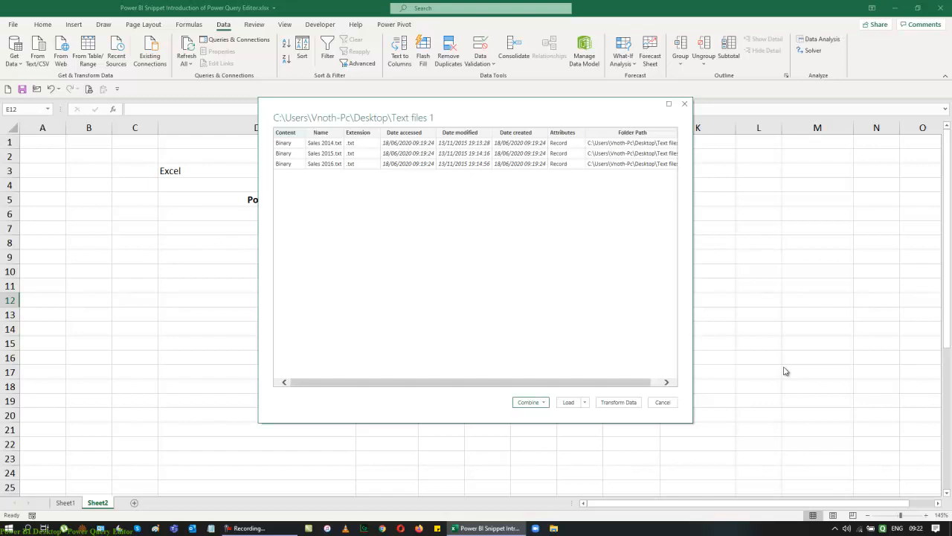
pyautogui.click(621, 403)
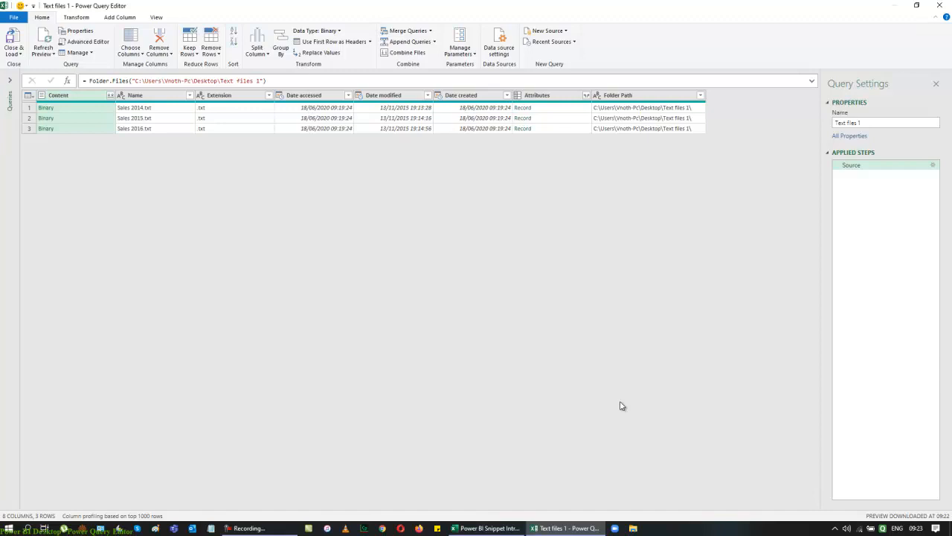
pyautogui.click(79, 19)
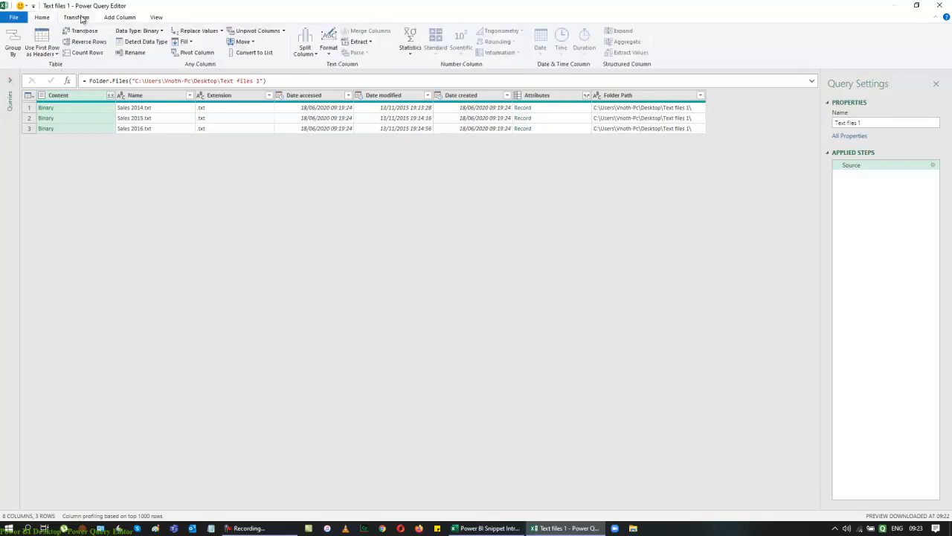
pyautogui.click(121, 18)
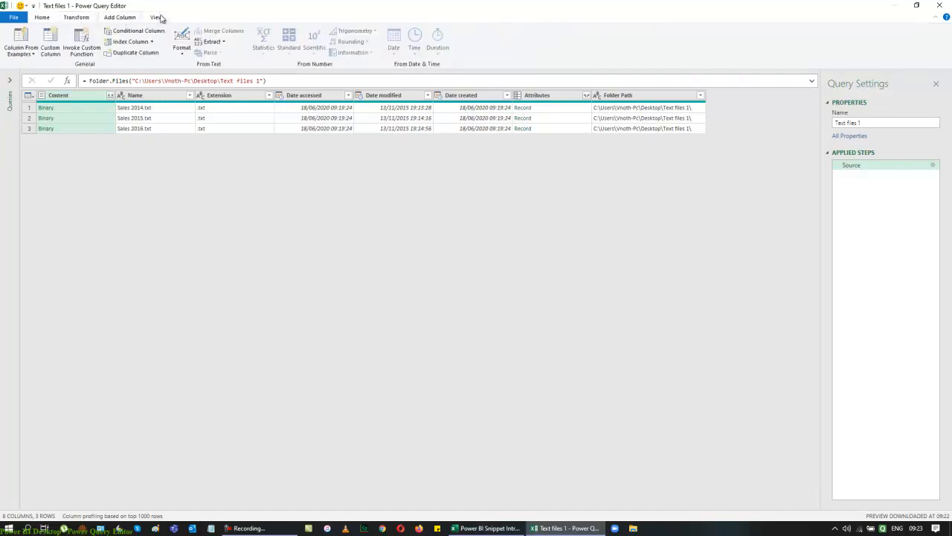
pyautogui.click(159, 17)
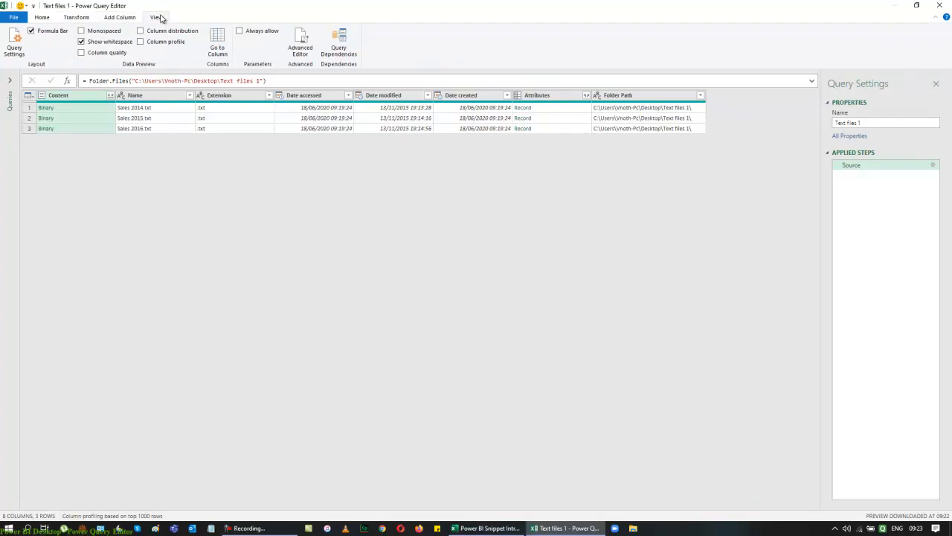
pyautogui.click(46, 17)
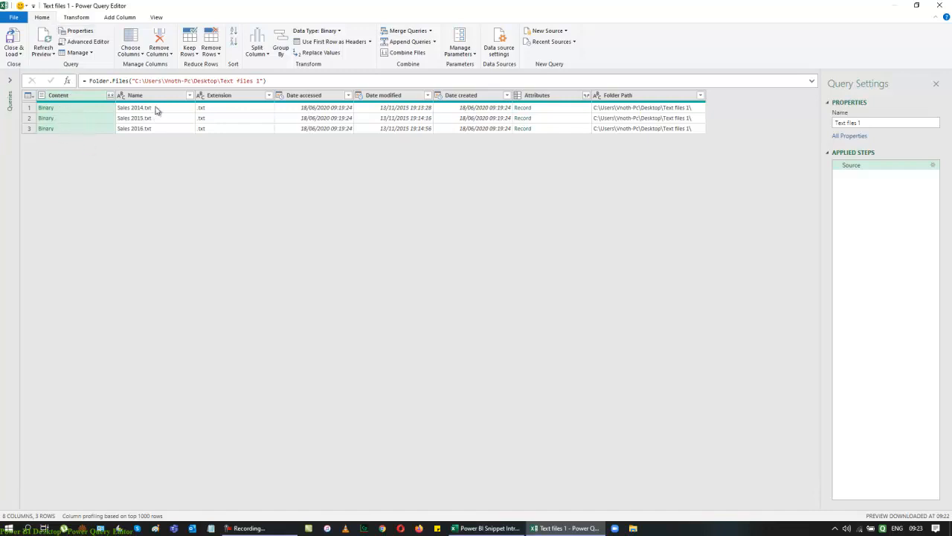
# Try removing every column except Content, and delete the resulting applied step from the query.
pyautogui.rightClick(94, 102)
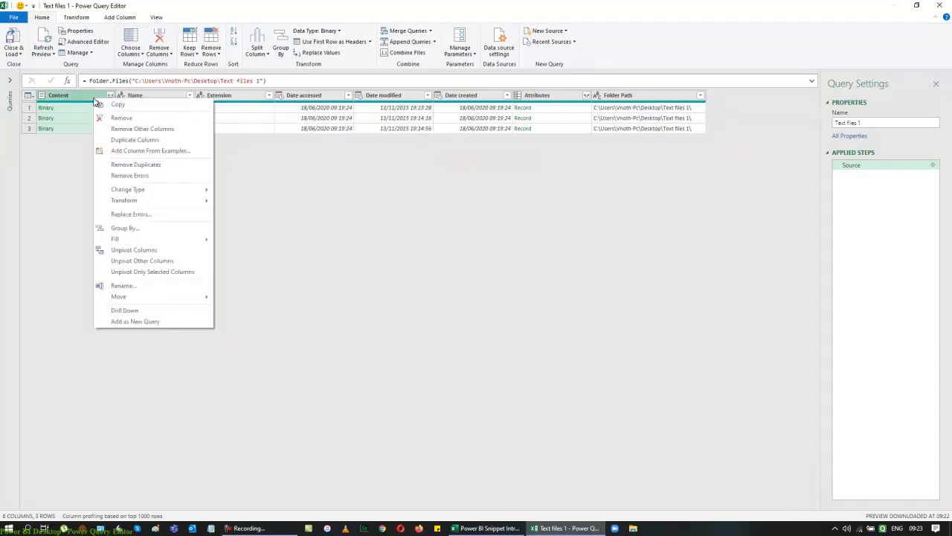
pyautogui.click(116, 130)
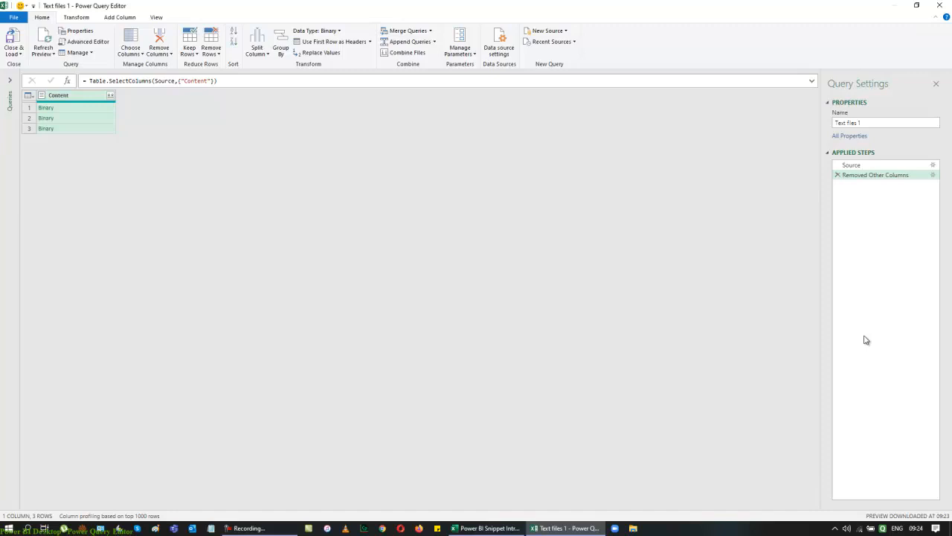
pyautogui.click(837, 175)
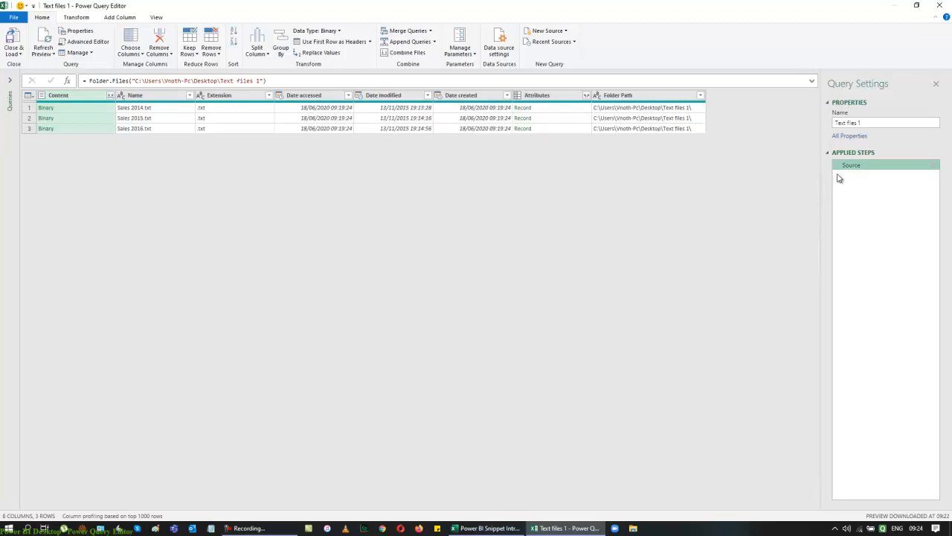
# Remove all columns except Content and combine the files, using the first file as sample and Tab as delimiter.
pyautogui.rightClick(82, 97)
pyautogui.click(100, 124)
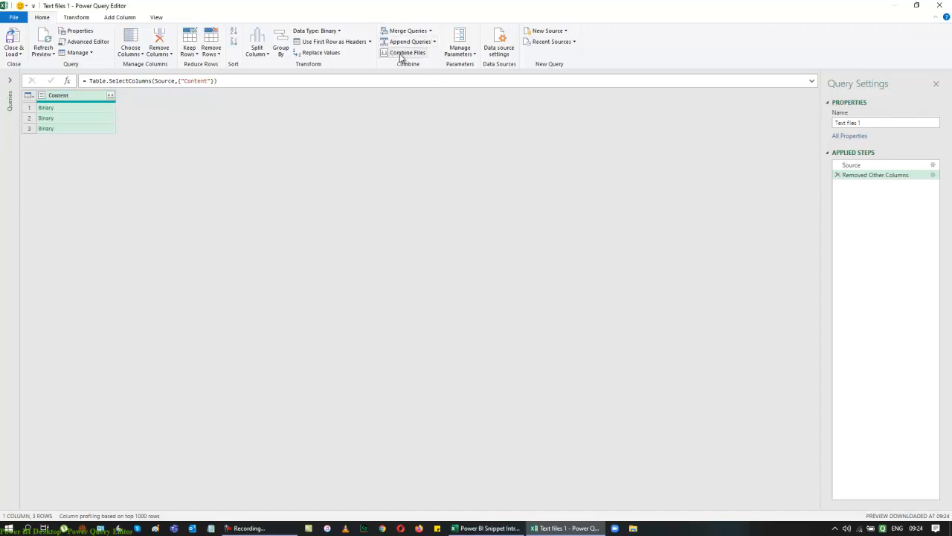
pyautogui.click(110, 97)
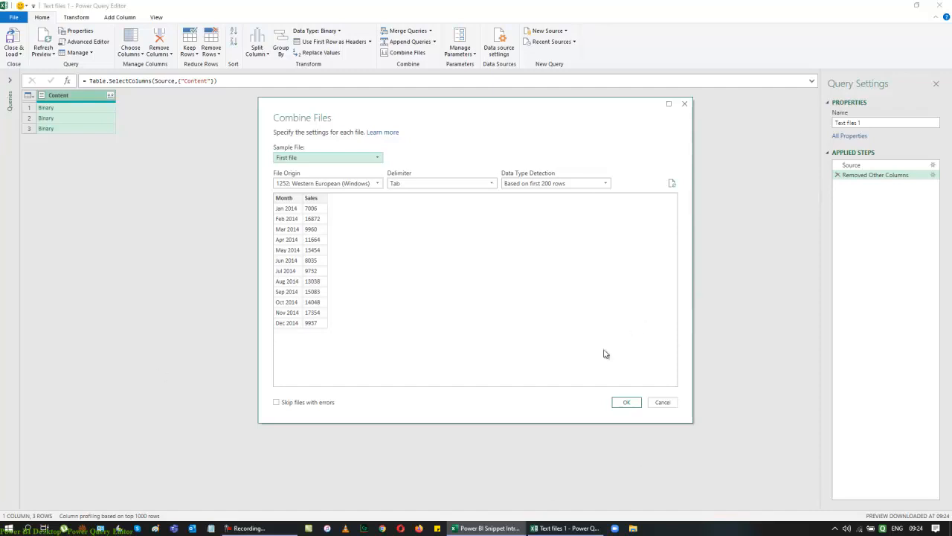
pyautogui.click(631, 404)
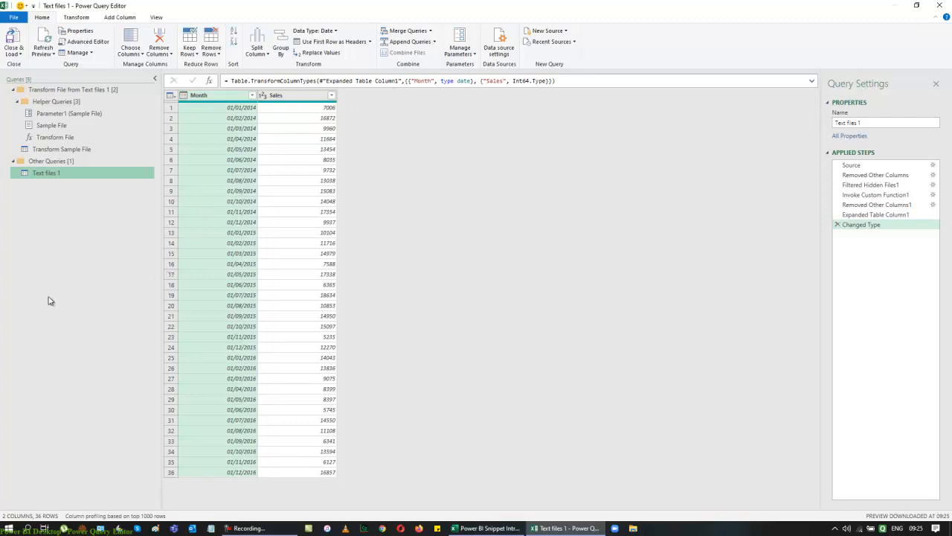
# Close and load the combined Text files 1 query as a table on a new worksheet.
pyautogui.click(19, 55)
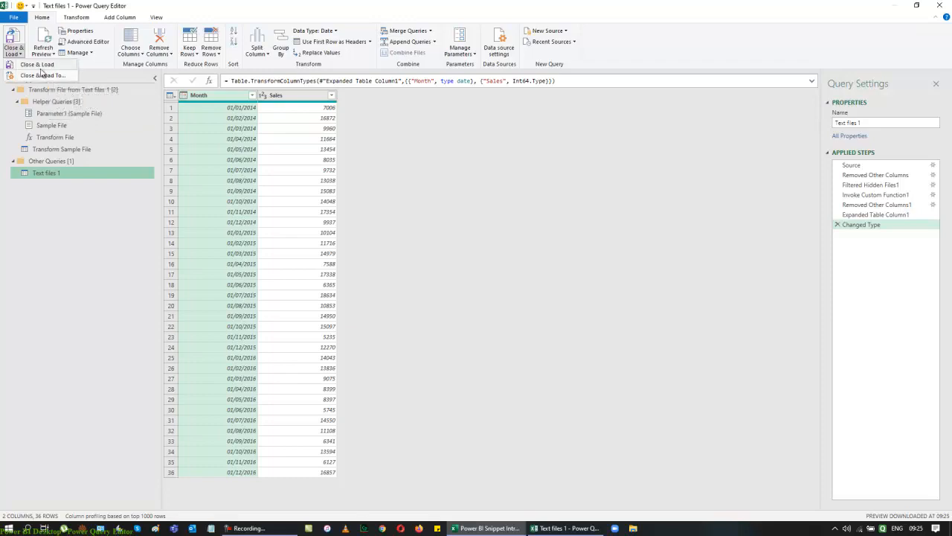
pyautogui.click(41, 66)
pyautogui.hotkey('shift', 'F11')
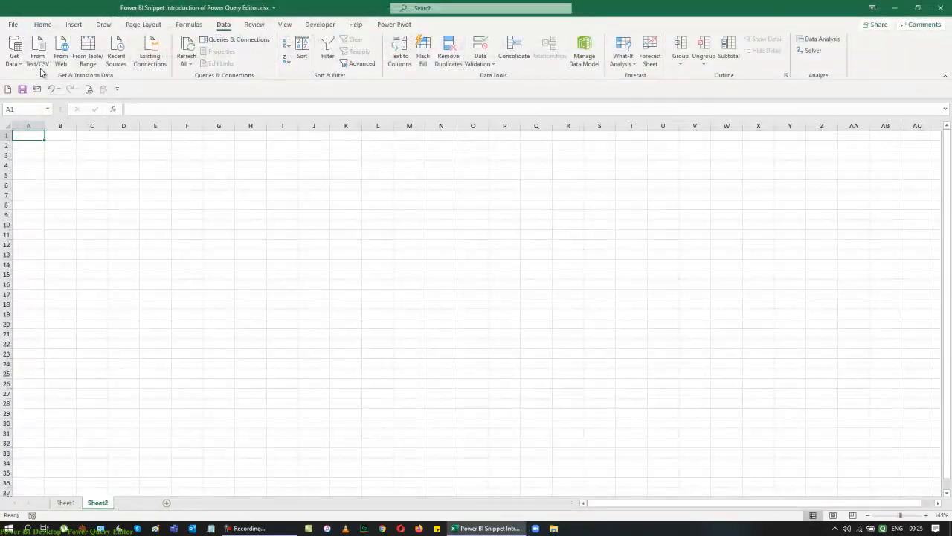
pyautogui.click(40, 65)
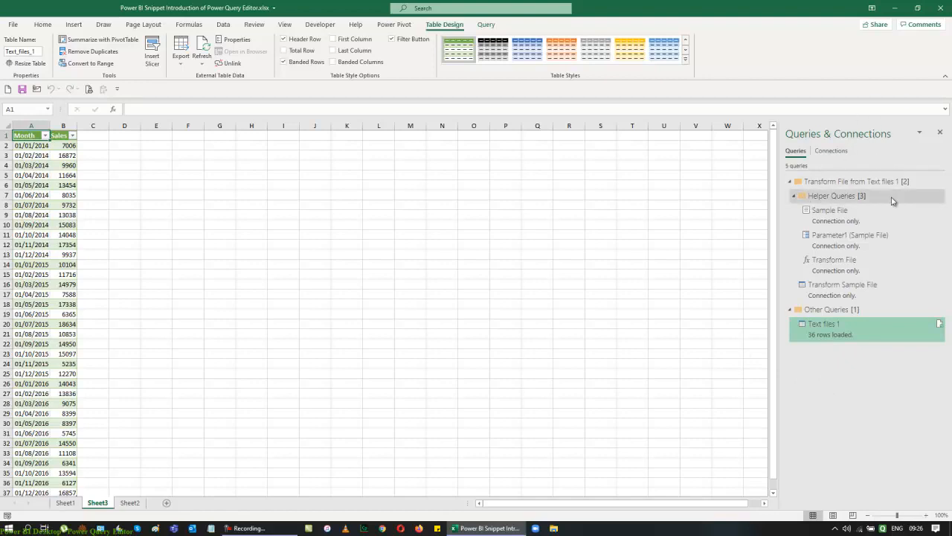
# Reopen the loaded Text files 1 query for editing in the Power Query Editor.
pyautogui.moveTo(840, 330)
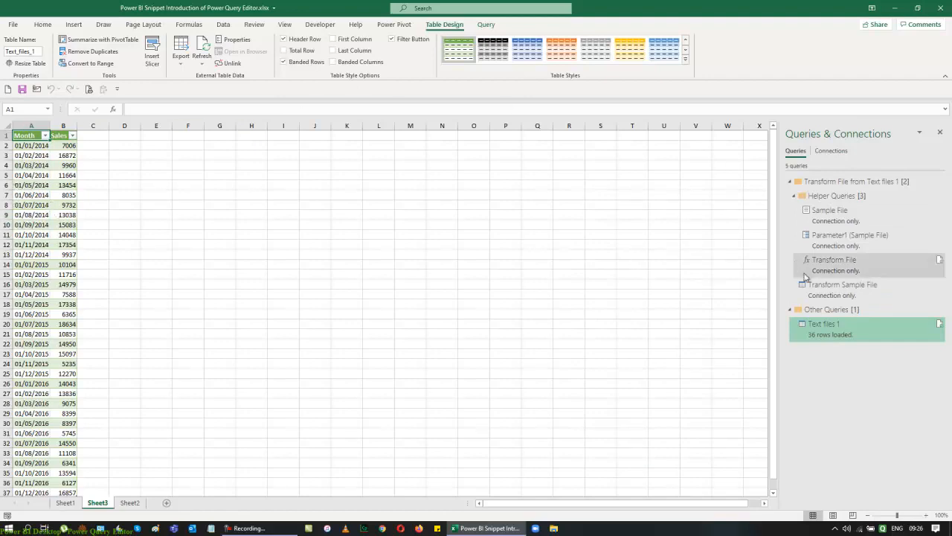
pyautogui.rightClick(814, 326)
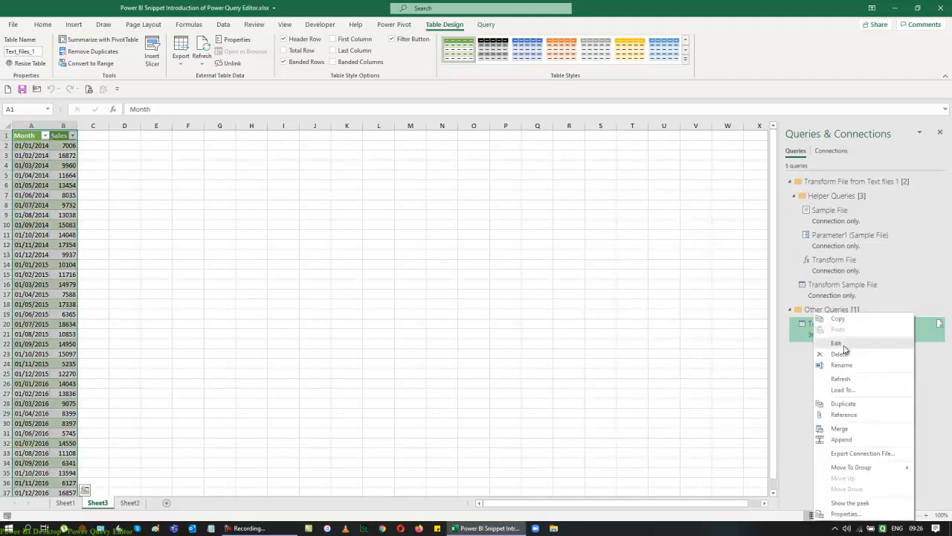
pyautogui.click(841, 344)
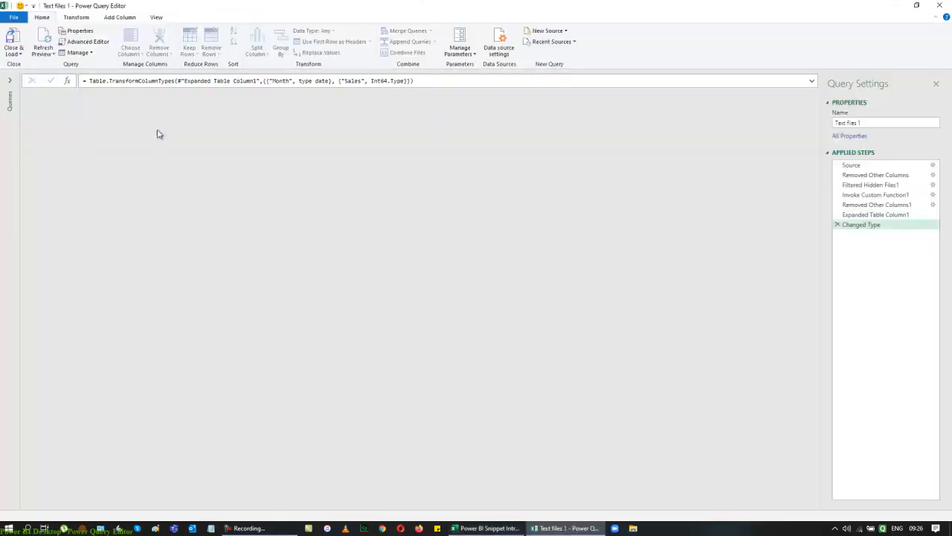
# Review the data type options for the Month and Sales columns, and close and load the query back to the worksheet.
pyautogui.click(91, 97)
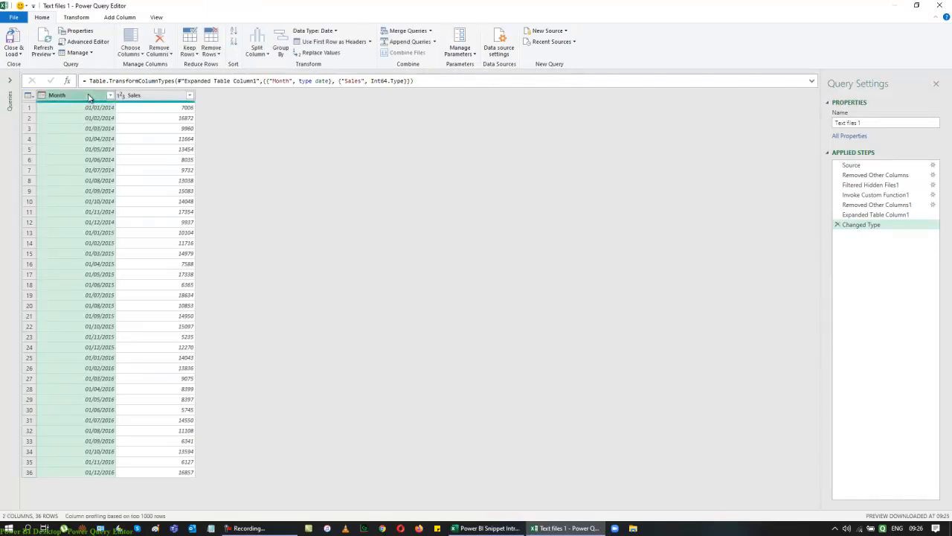
pyautogui.click(336, 31)
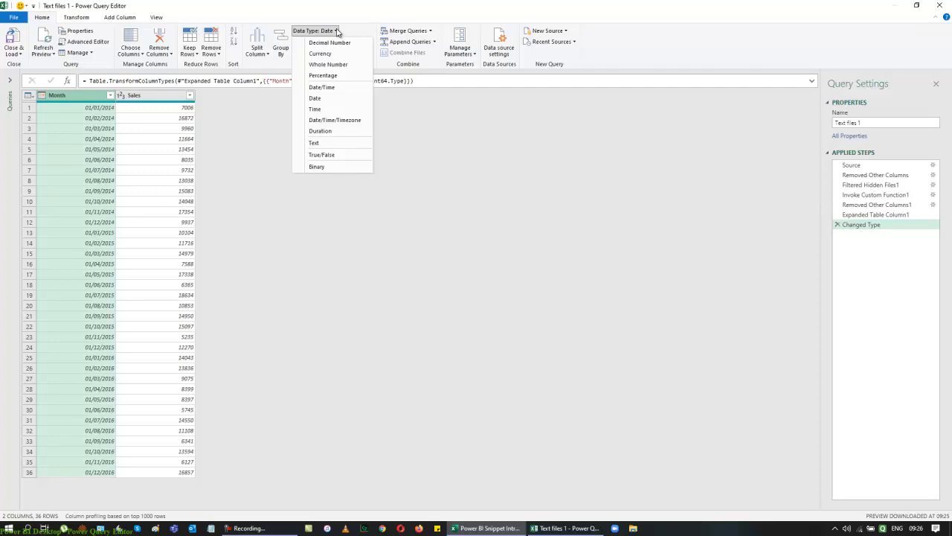
pyautogui.click(170, 94)
pyautogui.click(170, 95)
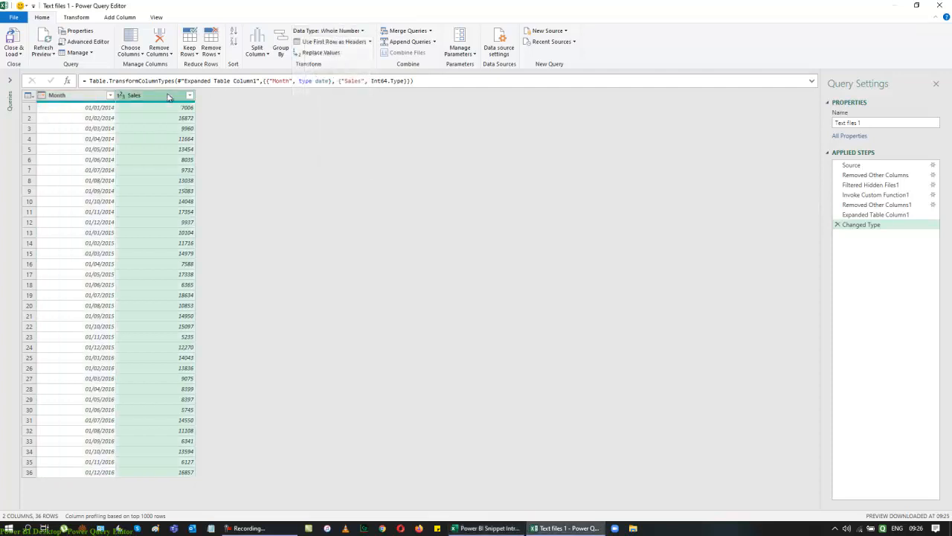
pyautogui.click(363, 32)
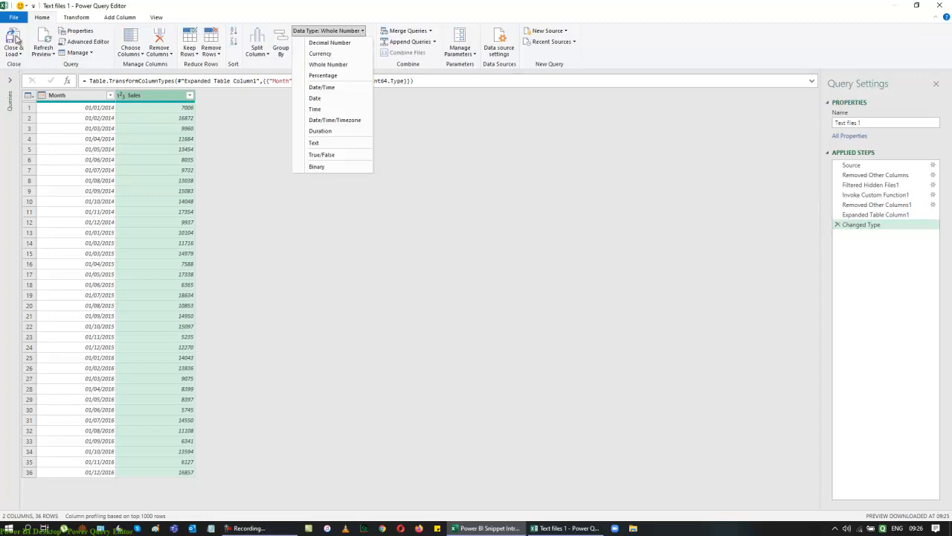
pyautogui.click(480, 149)
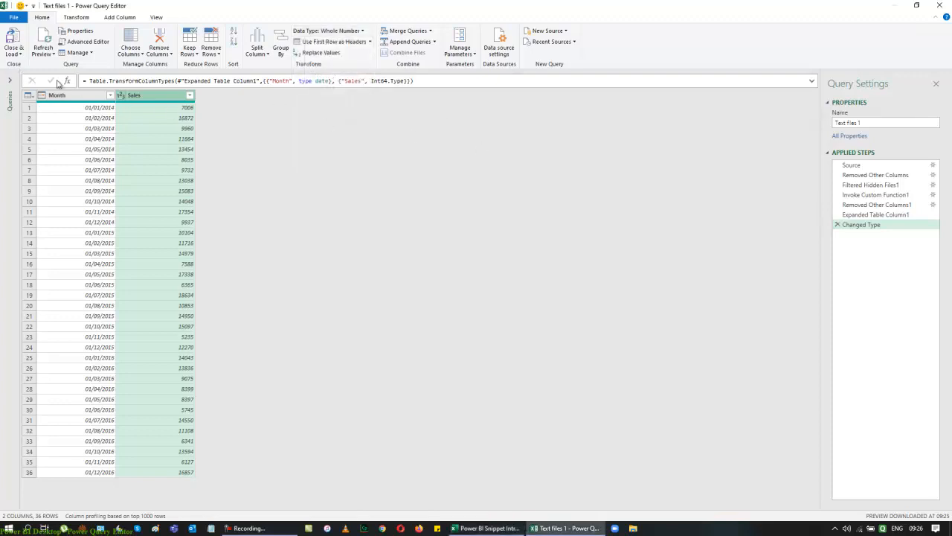
pyautogui.click(14, 37)
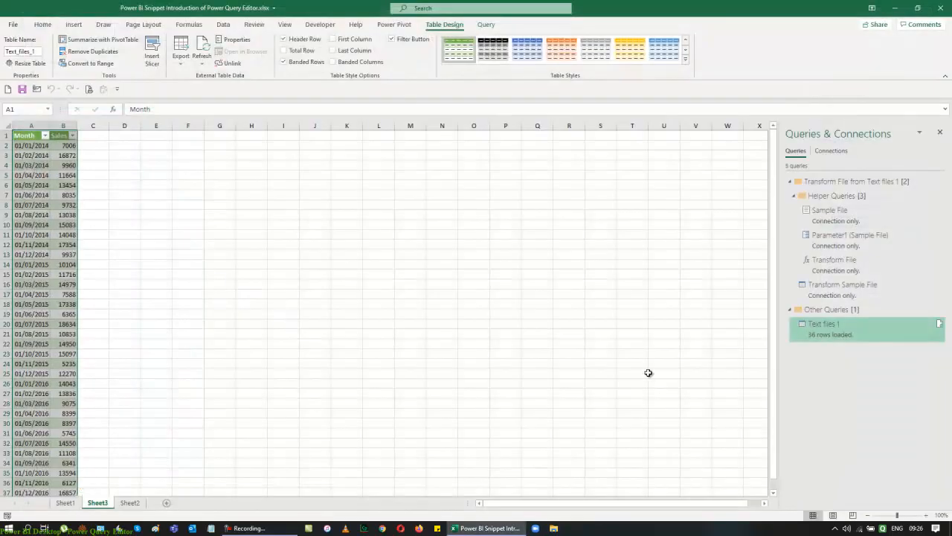
# Create a PivotTable from the Text_files_1 table on the existing worksheet at cell G1 of Sheet3.
pyautogui.click(189, 136)
pyautogui.click(21, 135)
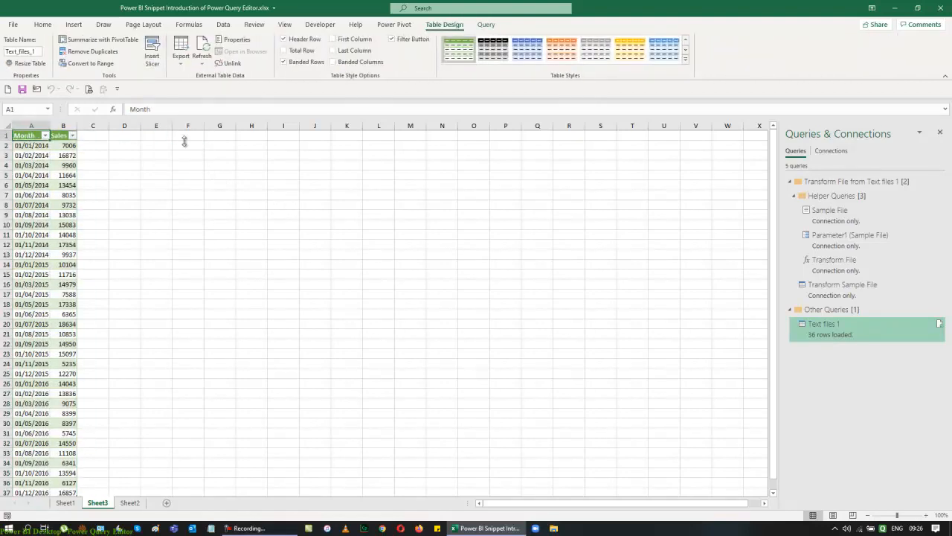
pyautogui.click(74, 24)
pyautogui.click(18, 50)
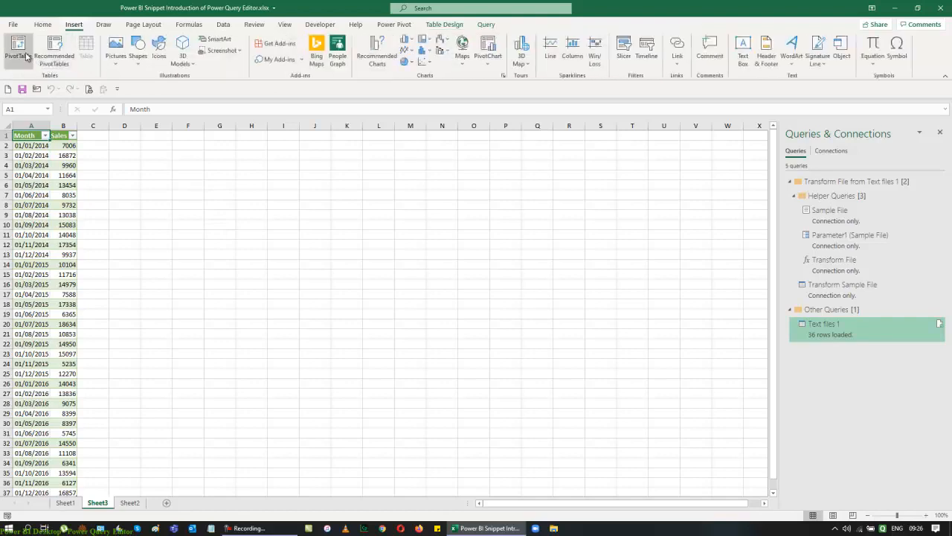
pyautogui.click(554, 154)
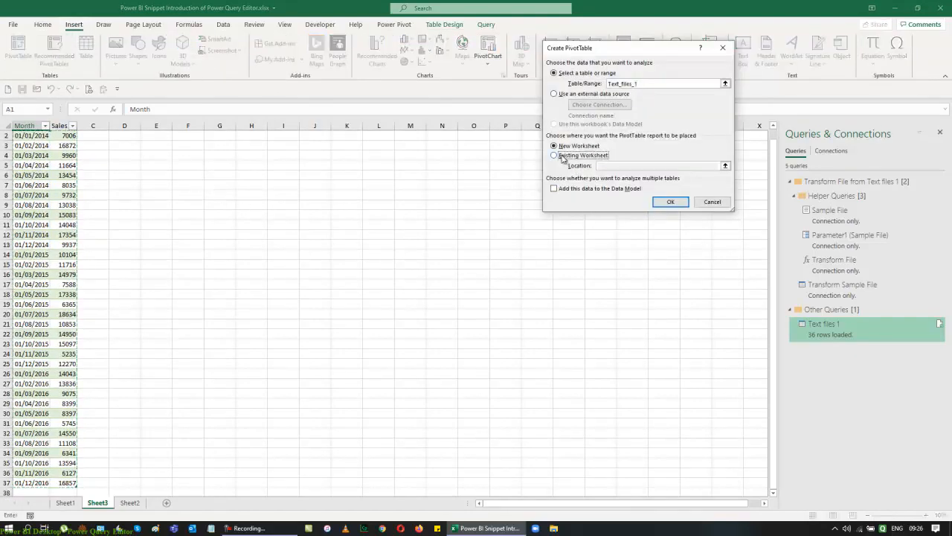
pyautogui.click(726, 165)
pyautogui.scroll(1, 355, 283)
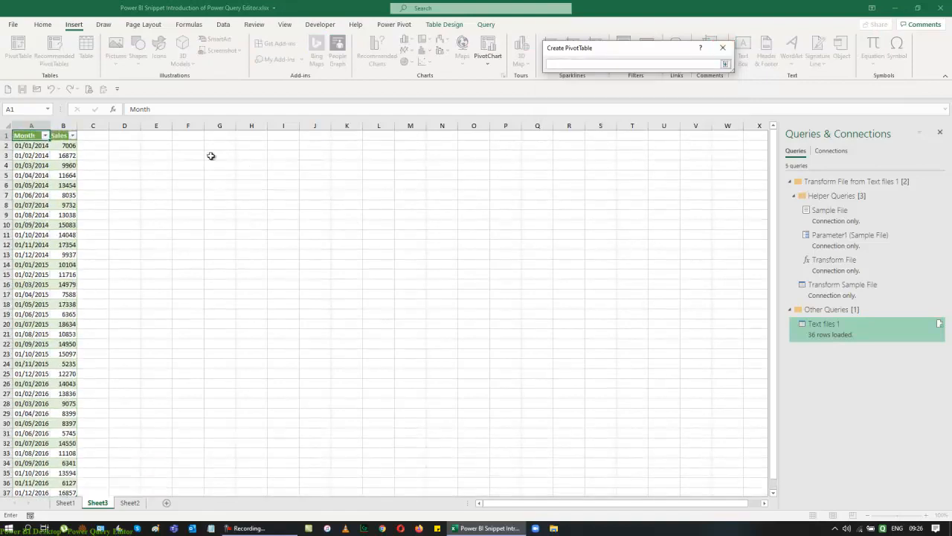
pyautogui.click(221, 135)
pyautogui.click(725, 64)
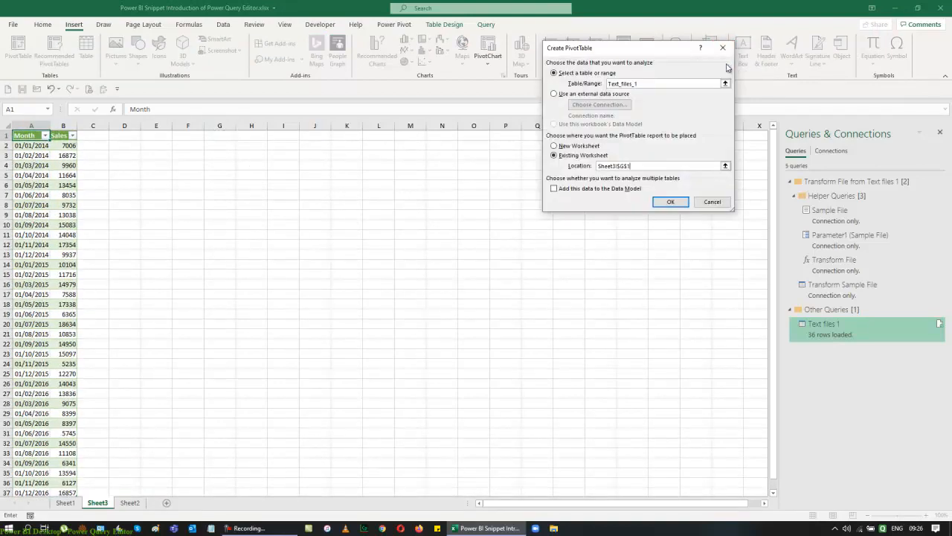
pyautogui.click(663, 204)
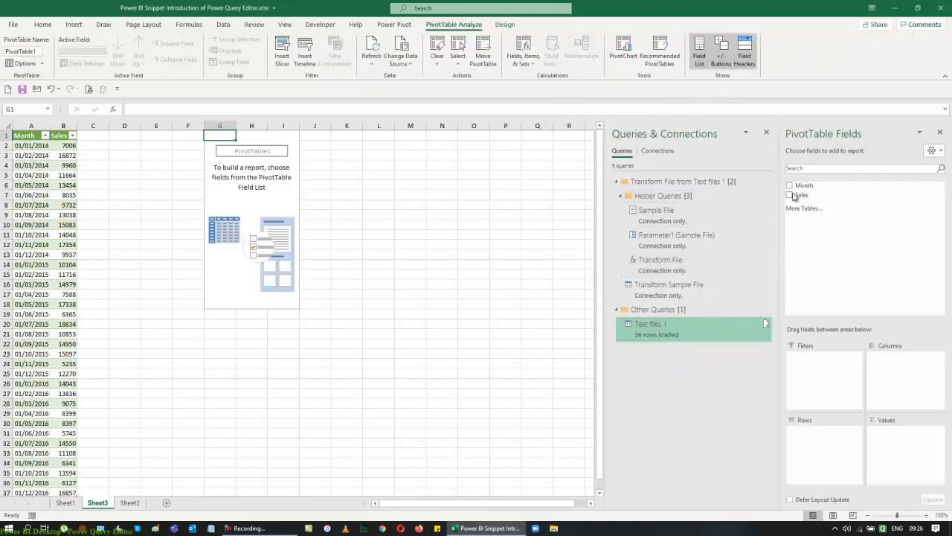
# Add Month and Sales to the PivotTable, and remove the Quarters and Month fields so sales are summed by Years only.
pyautogui.click(789, 186)
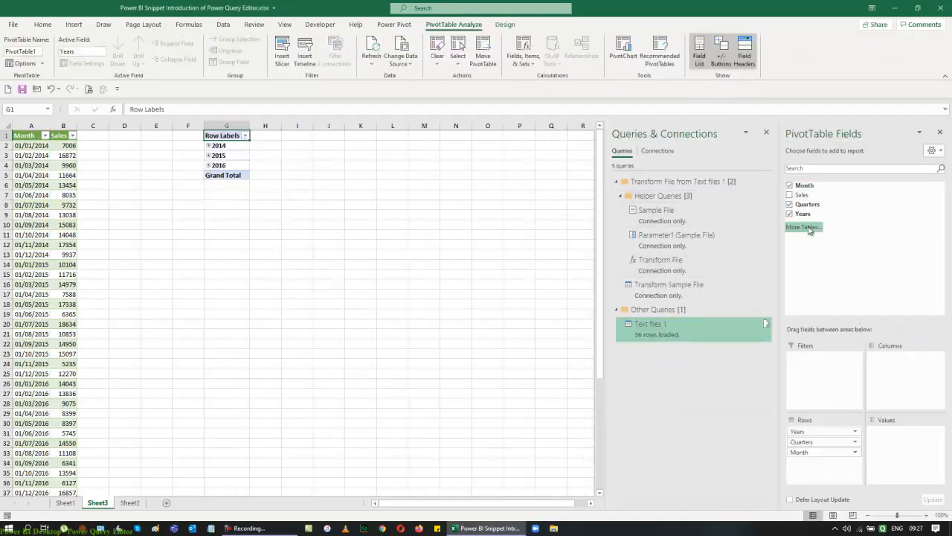
pyautogui.click(789, 195)
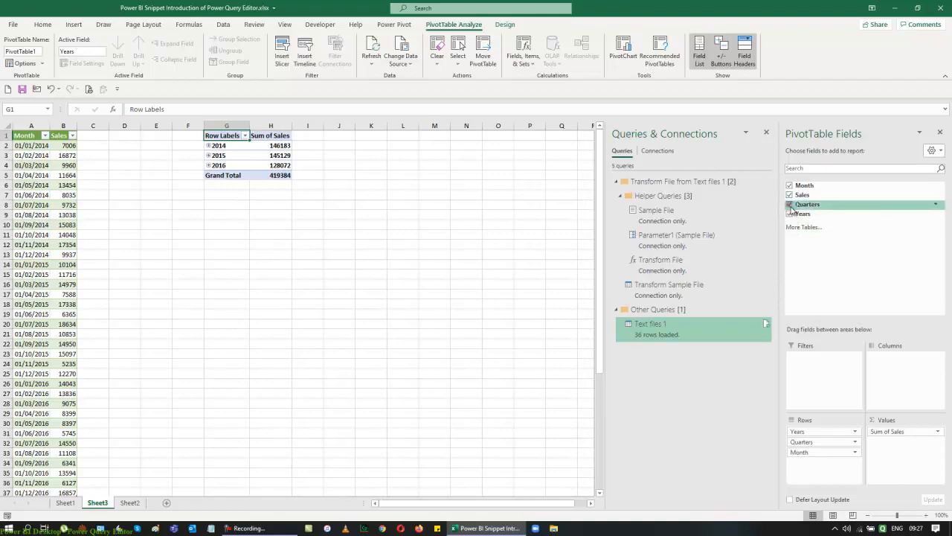
pyautogui.click(789, 204)
pyautogui.click(789, 186)
pyautogui.click(408, 245)
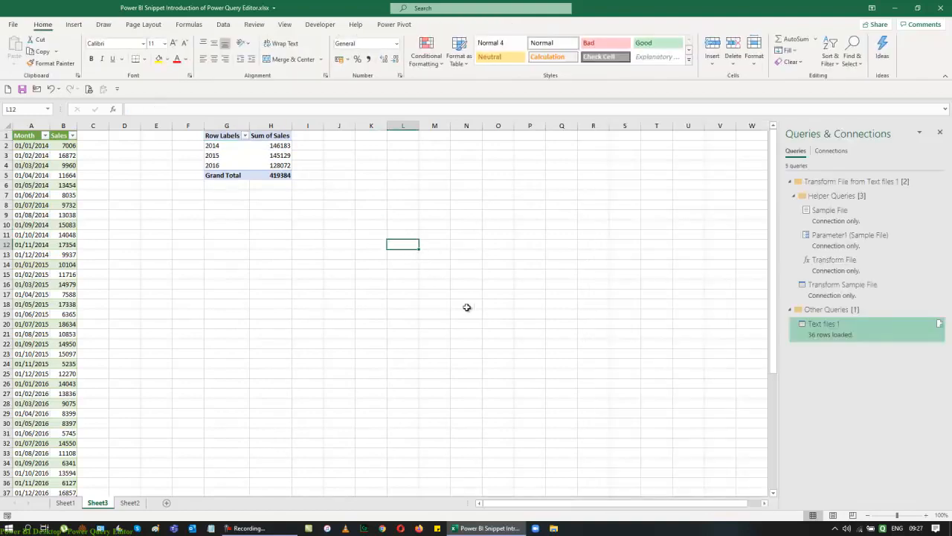
# Switch the PivotTable's report layout to tabular form, with the Years field name as the row header.
pyautogui.click(229, 135)
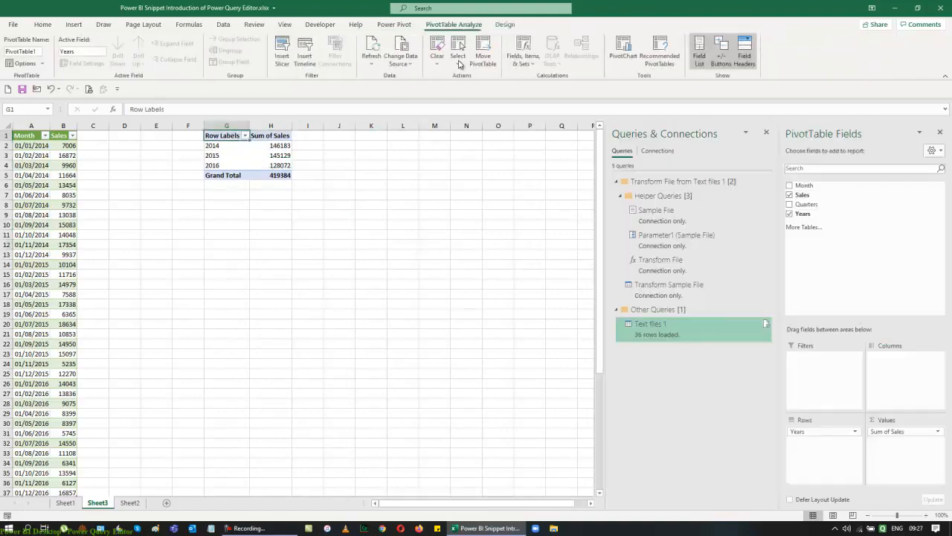
pyautogui.click(502, 26)
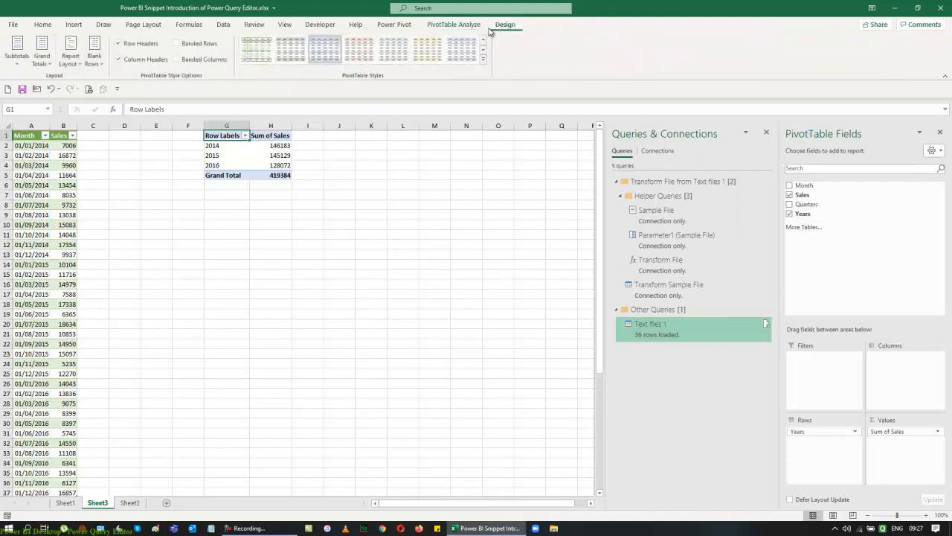
pyautogui.click(79, 66)
pyautogui.click(100, 131)
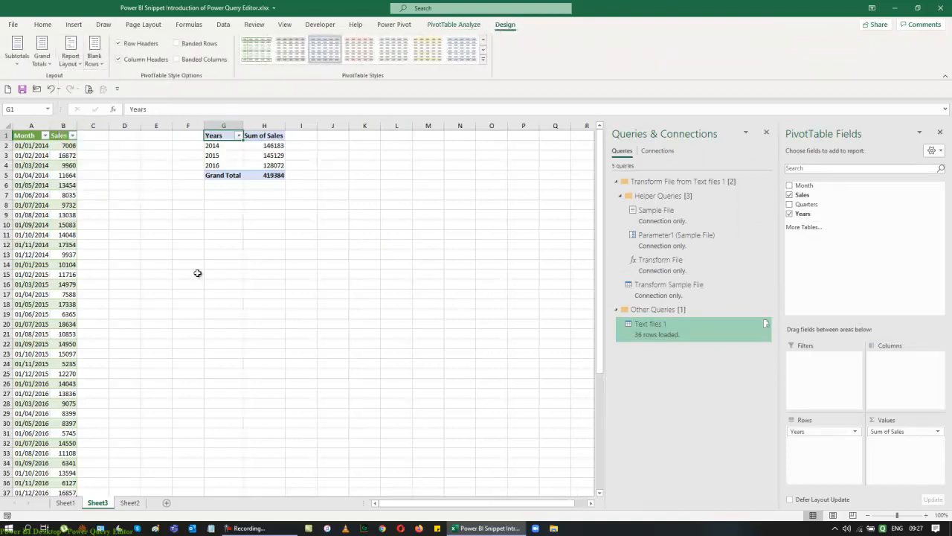
# Format the Sum of Sales values as Accounting with the ₹ symbol and 2 decimal places, and close the Queries & Connections pane.
pyautogui.moveTo(269, 146); pyautogui.dragTo(269, 174)
pyautogui.rightClick(269, 175)
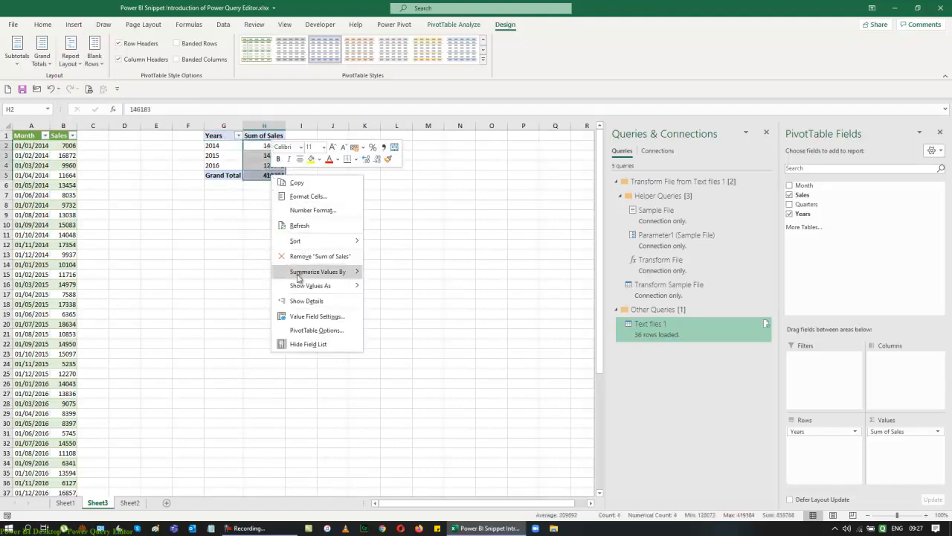
pyautogui.click(298, 317)
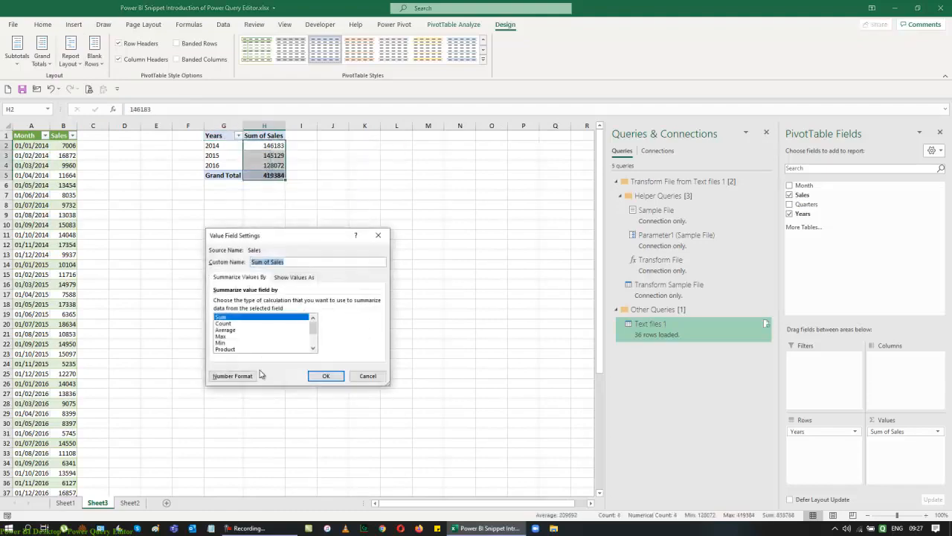
pyautogui.click(237, 376)
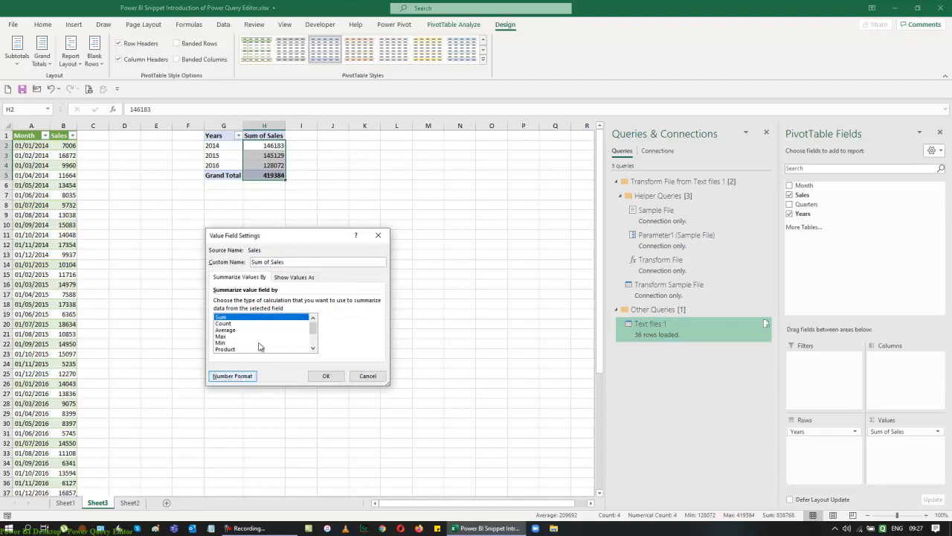
pyautogui.click(195, 252)
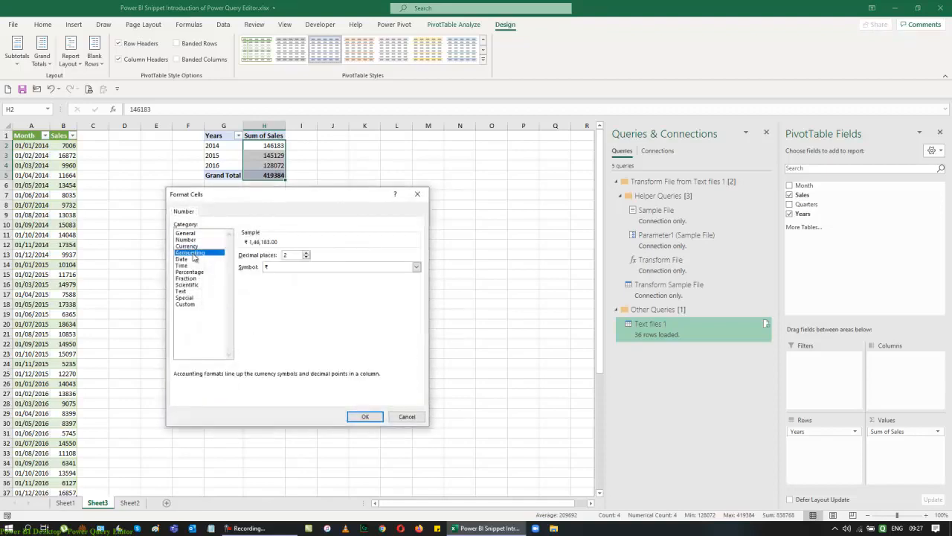
pyautogui.click(364, 416)
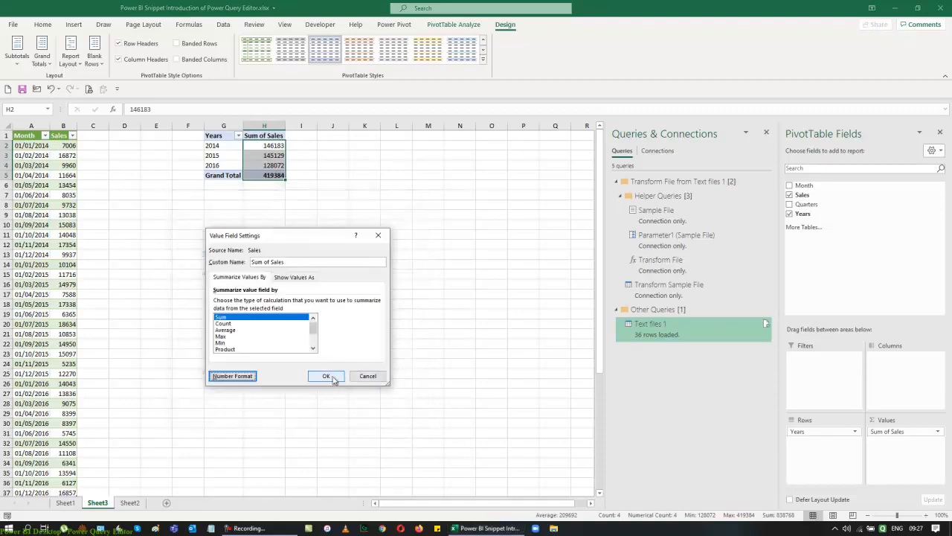
pyautogui.click(325, 376)
pyautogui.click(424, 314)
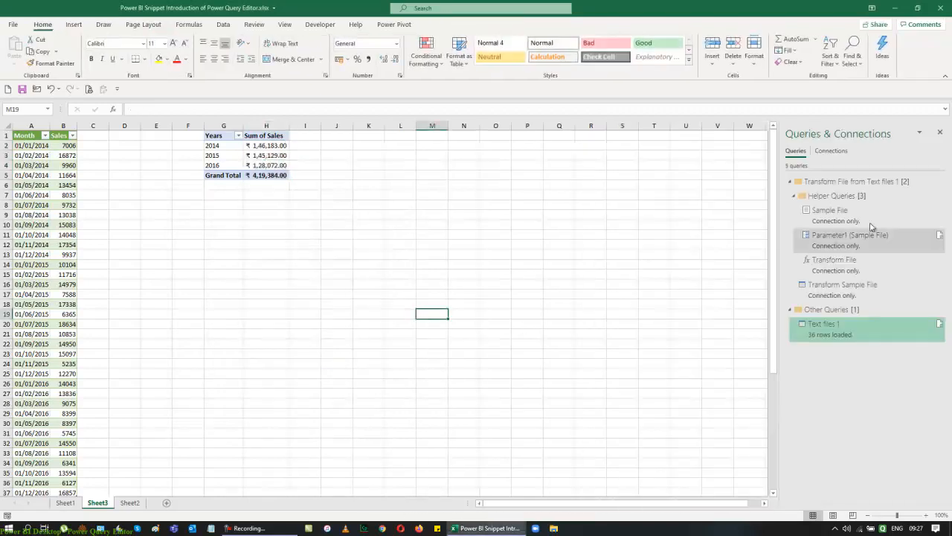
pyautogui.click(941, 134)
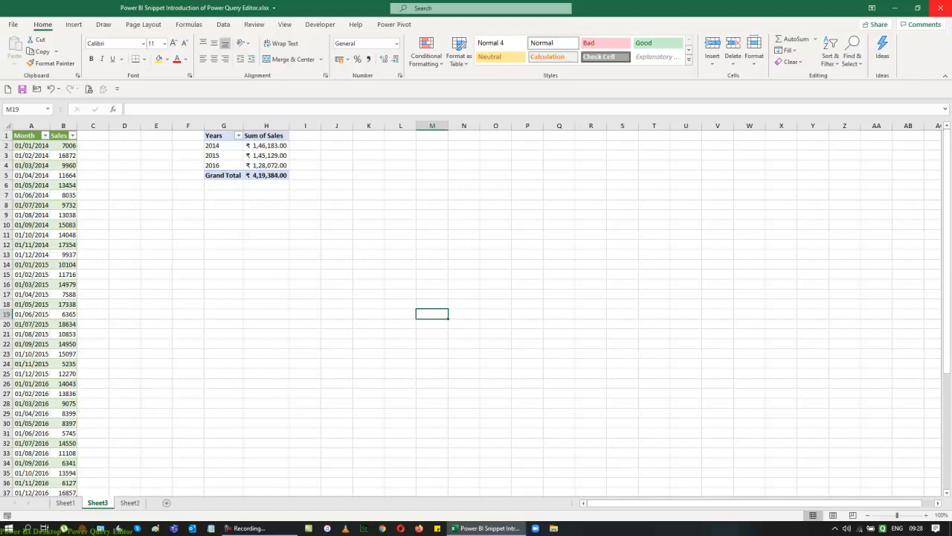
# Switch to the Text files 1 folder on the desktop and make three copies of Sales 2016.txt in it.
pyautogui.click(896, 8)
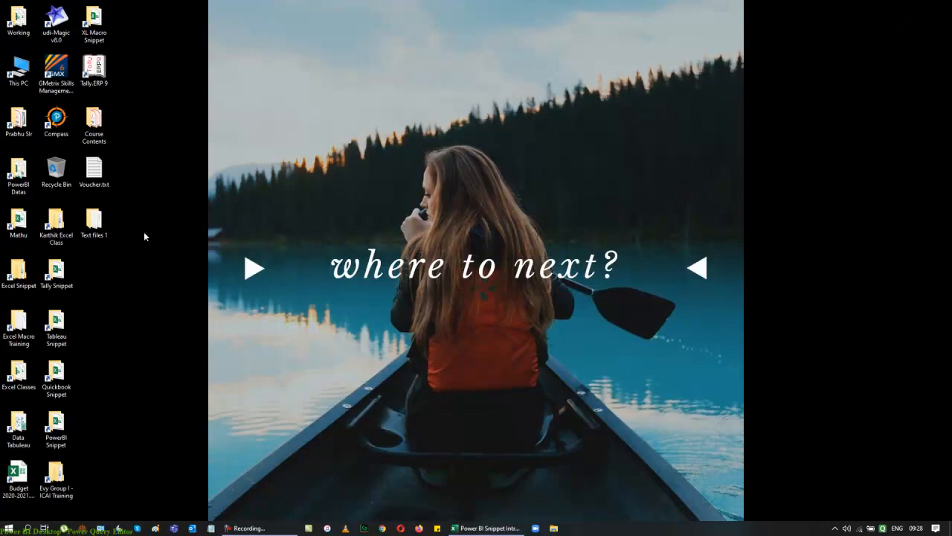
pyautogui.doubleClick(93, 220)
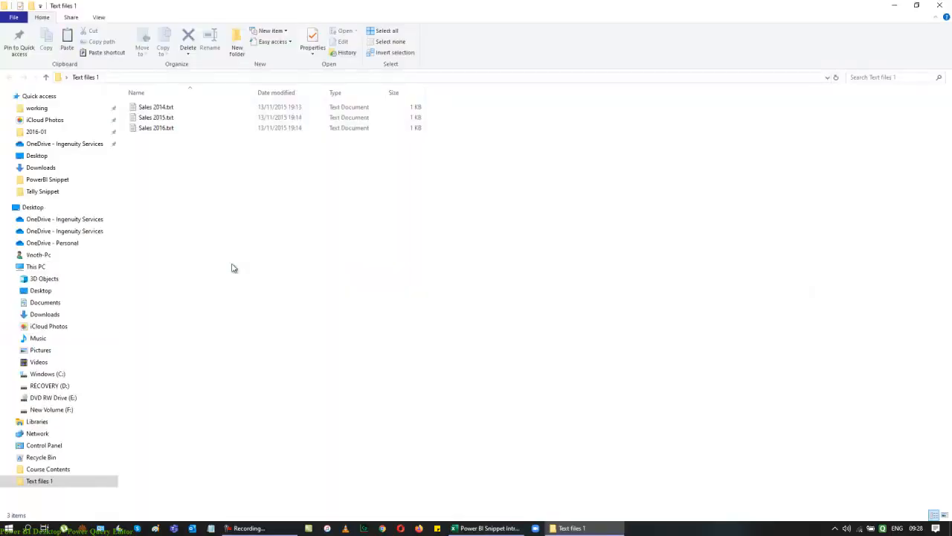
pyautogui.click(155, 128)
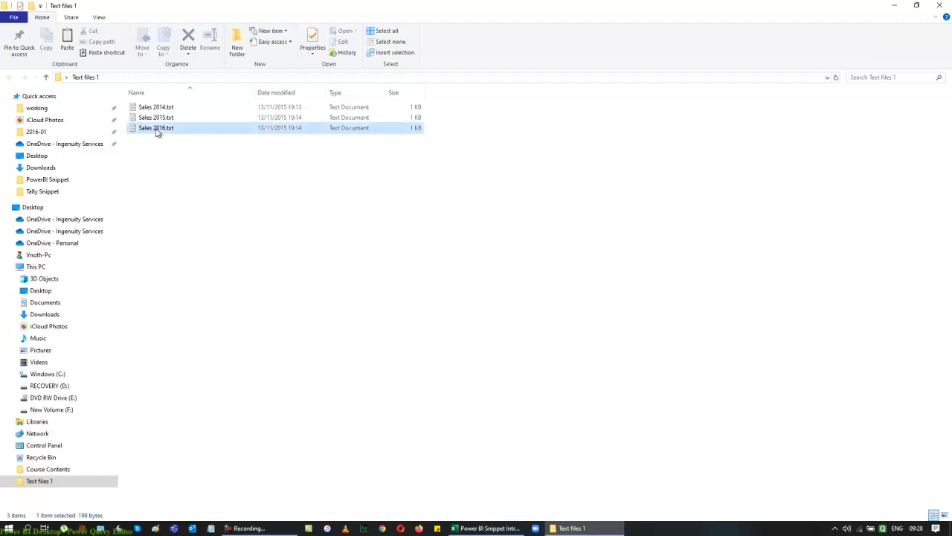
pyautogui.hotkey('ctrl', 'c')
pyautogui.hotkey('ctrl', 'v')
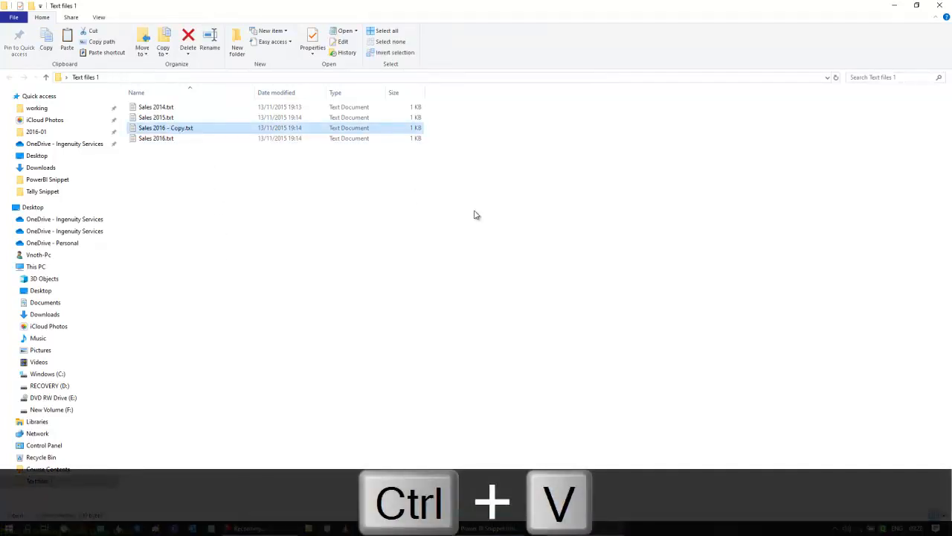
pyautogui.hotkey('ctrl', 'v')
pyautogui.hotkey('ctrl', 'v')
# Rename the file Sales 2016 - Copy.txt as Sales 2017.txt.
pyautogui.press('Up')
pyautogui.press('Up')
pyautogui.press('Up')
pyautogui.press('F2')
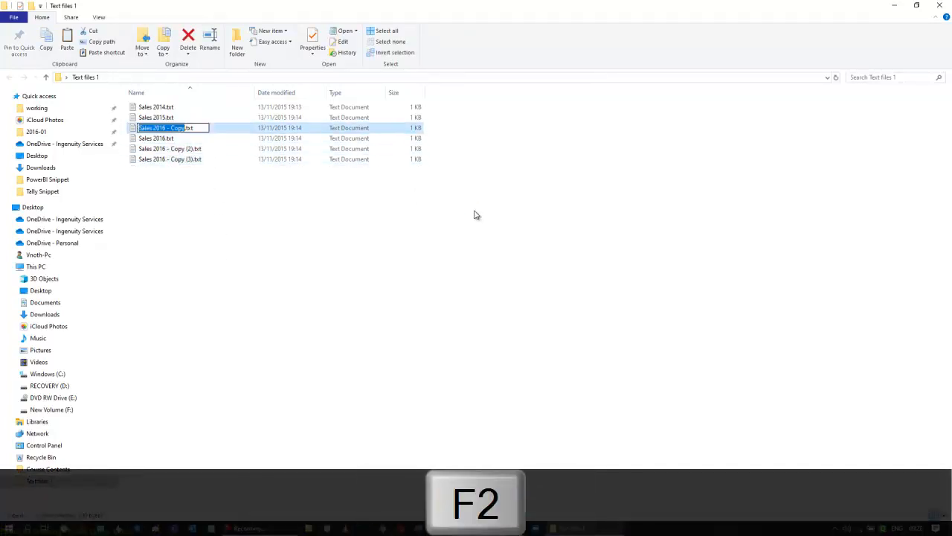
pyautogui.press('BackSpace')
pyautogui.press('BackSpace')
pyautogui.press('BackSpace')
pyautogui.press('BackSpace')
pyautogui.press('BackSpace')
pyautogui.press('BackSpace')
pyautogui.press('BackSpace')
pyautogui.press('BackSpace')
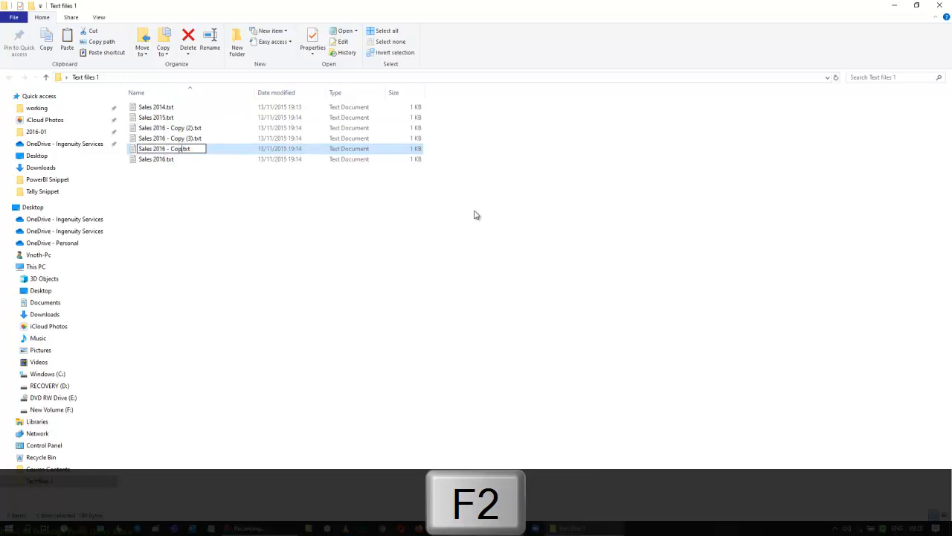
pyautogui.write('7')
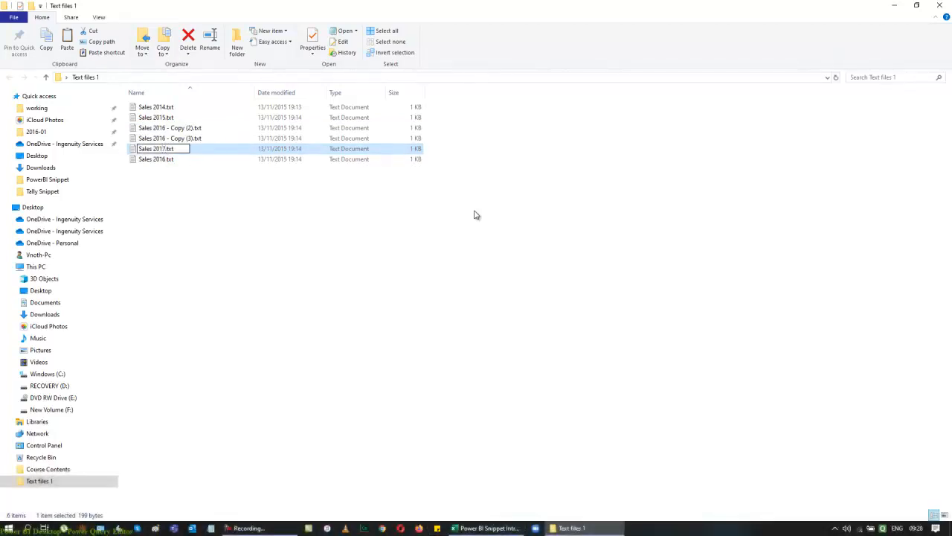
pyautogui.press('Return')
# Open Sales 2017.txt in Notepad and replace all occurrences of 2016 with 2017.
pyautogui.doubleClick(168, 151)
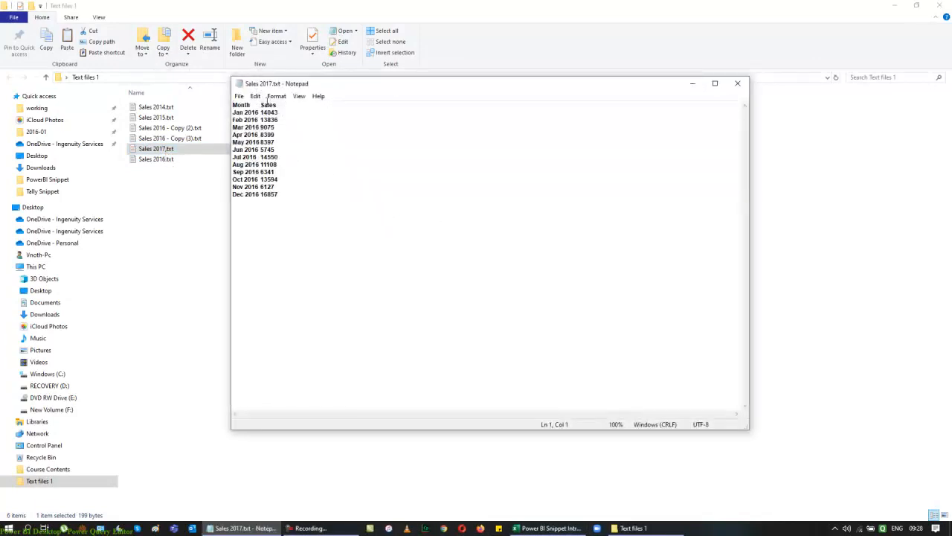
pyautogui.click(257, 97)
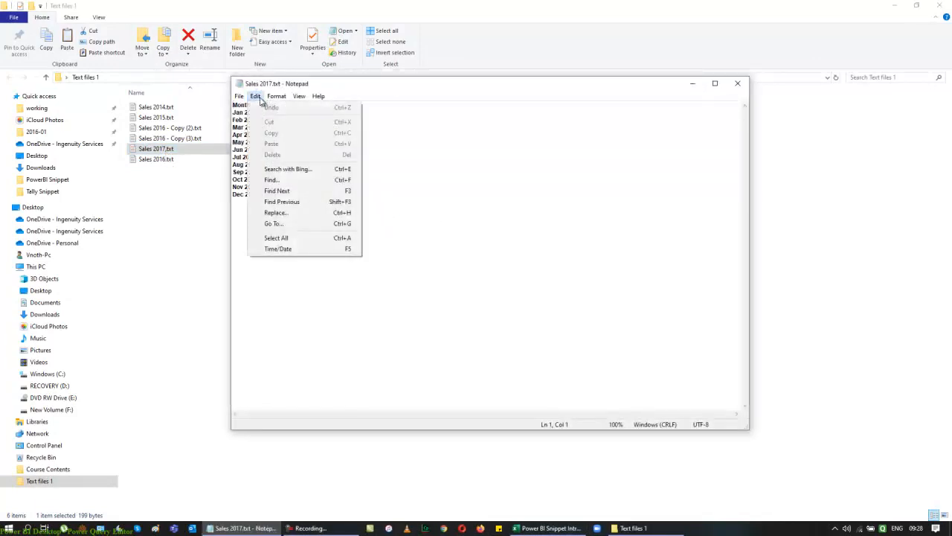
pyautogui.click(289, 213)
pyautogui.click(329, 177)
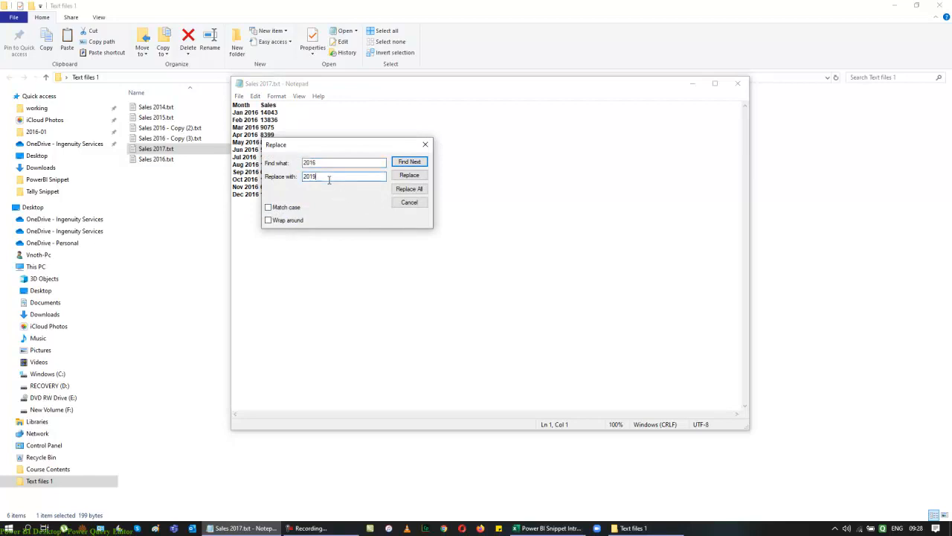
pyautogui.click(410, 189)
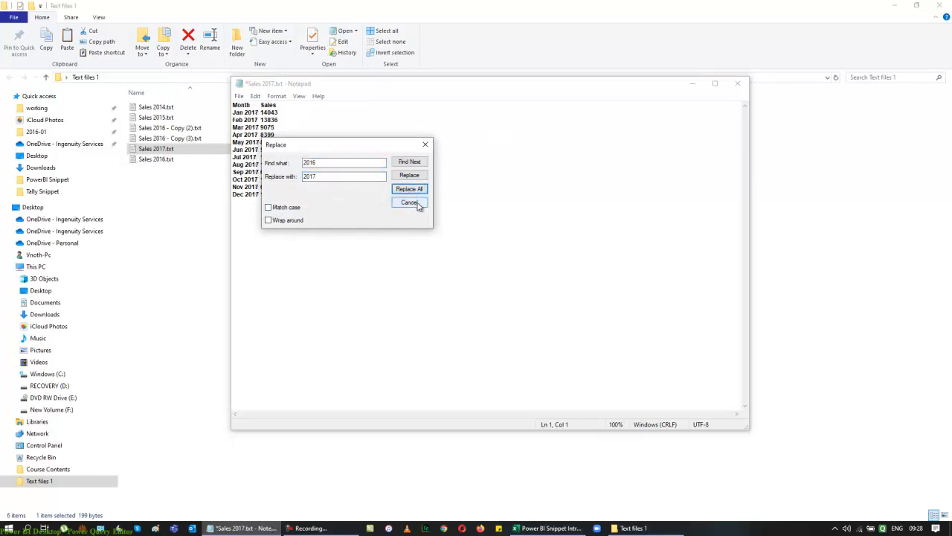
pyautogui.click(425, 145)
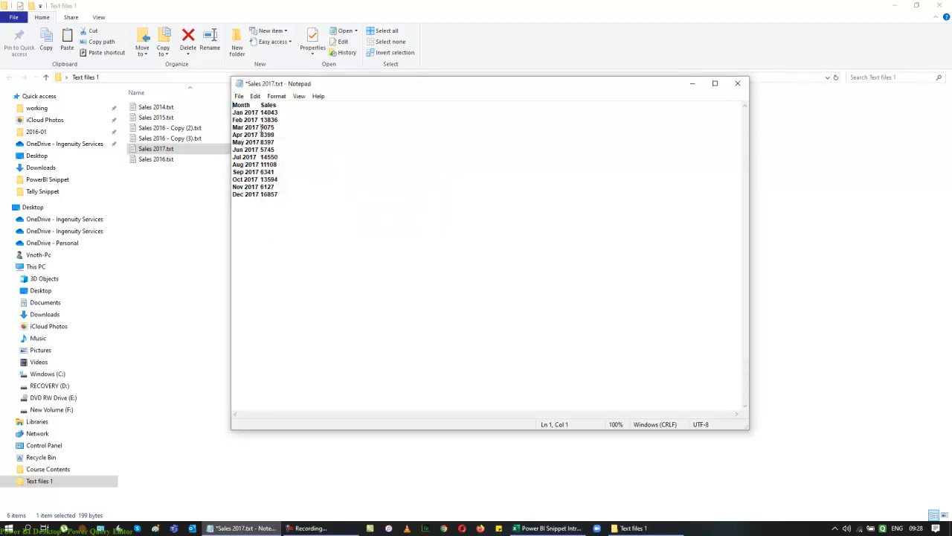
# Set the 2017 sales to 19075 for March, 18399 for April and 18397 for May, and save and close the file.
pyautogui.write('1')
pyautogui.click(261, 135)
pyautogui.write('17 1')
pyautogui.click(737, 84)
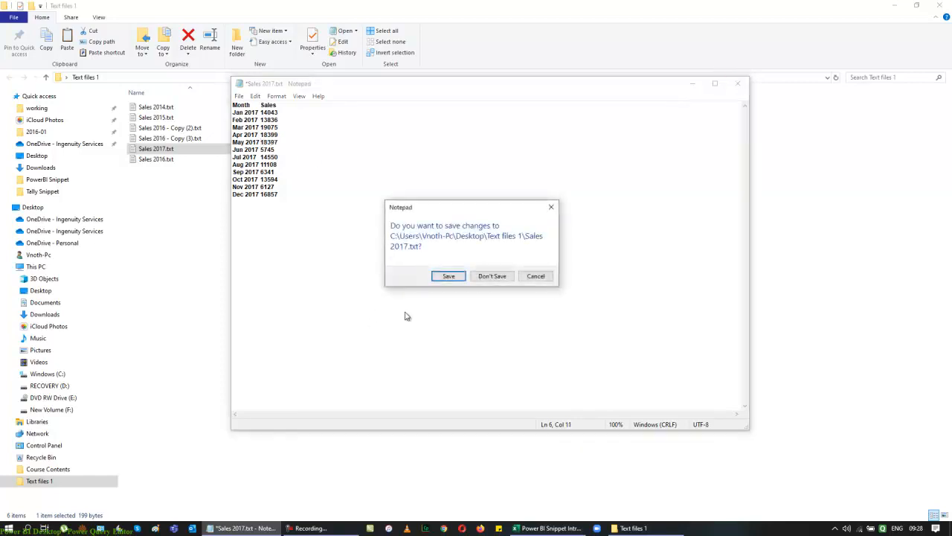
pyautogui.click(448, 276)
# Rename the file Sales 2016 - Copy (3).txt as Sales 2018.txt.
pyautogui.click(183, 139)
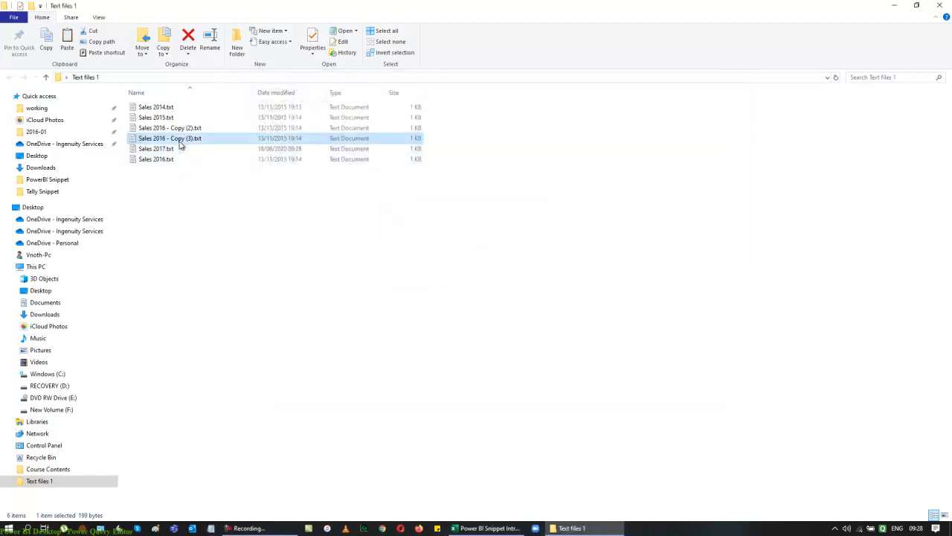
pyautogui.rightClick(181, 139)
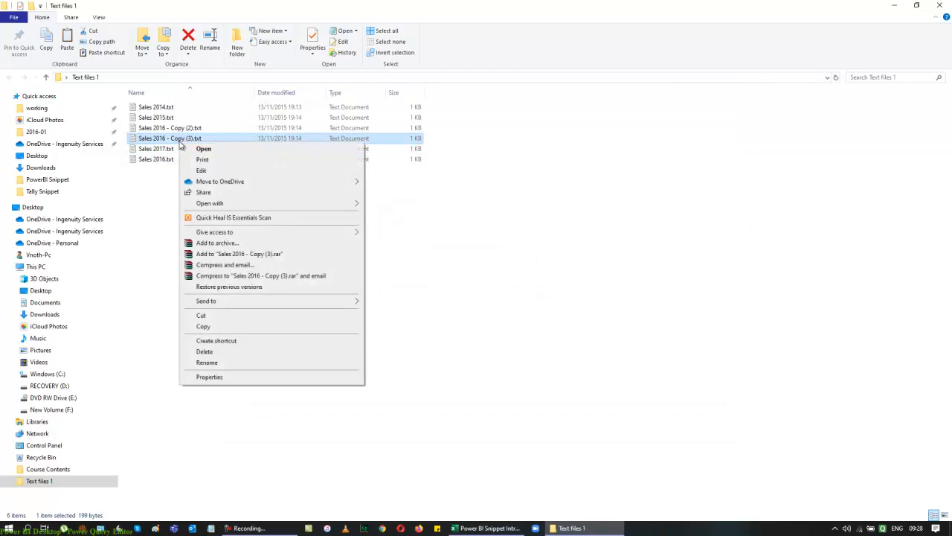
pyautogui.click(212, 363)
pyautogui.press('Right')
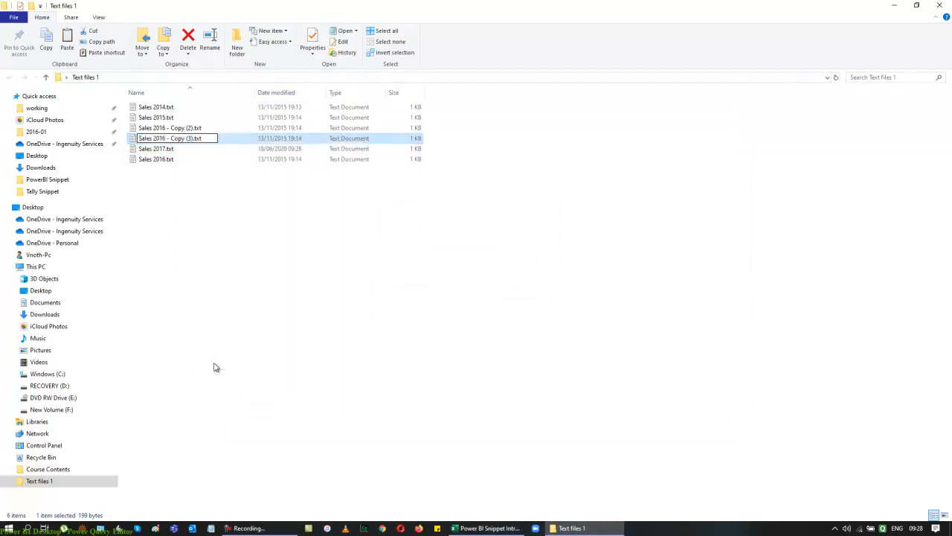
pyautogui.press('BackSpace')
pyautogui.press('BackSpace')
pyautogui.press('BackSpace')
pyautogui.press('BackSpace')
pyautogui.press('BackSpace')
pyautogui.press('BackSpace')
pyautogui.press('BackSpace')
pyautogui.press('BackSpace')
pyautogui.press('BackSpace')
pyautogui.press('BackSpace')
pyautogui.press('BackSpace')
pyautogui.press('BackSpace')
pyautogui.write('8')
pyautogui.press('Return')
# Open Sales 2018.txt in Notepad and replace all occurrences of 2016 with 2018.
pyautogui.press('Return')
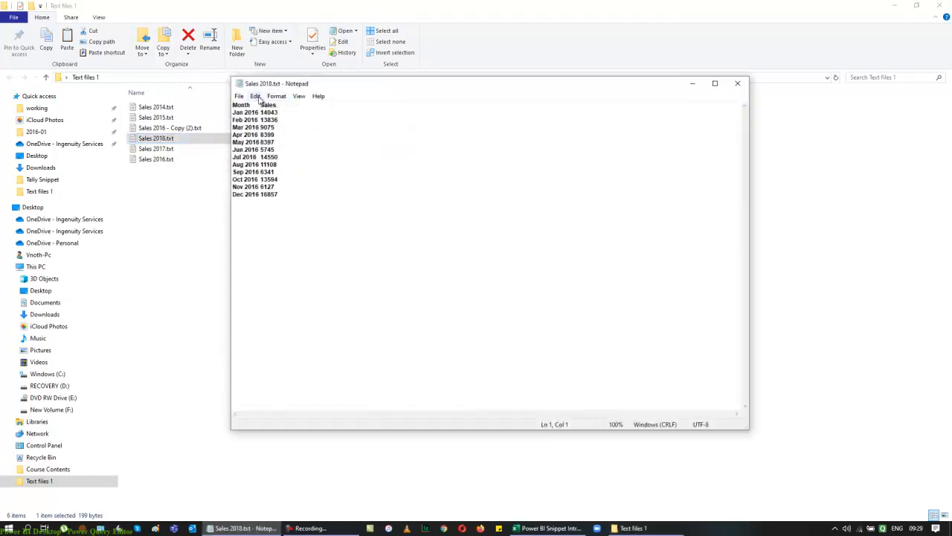
pyautogui.click(276, 96)
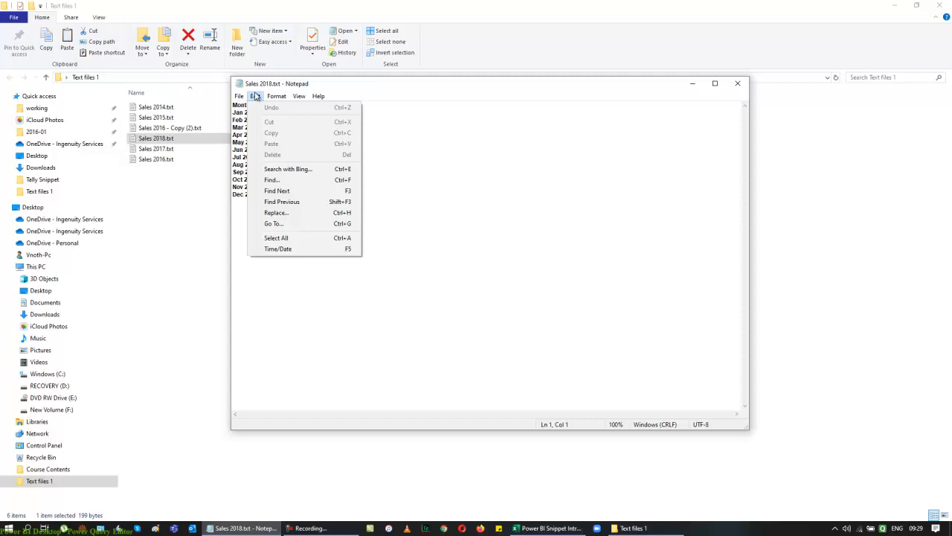
pyautogui.click(276, 213)
pyautogui.click(332, 176)
pyautogui.press('BackSpace')
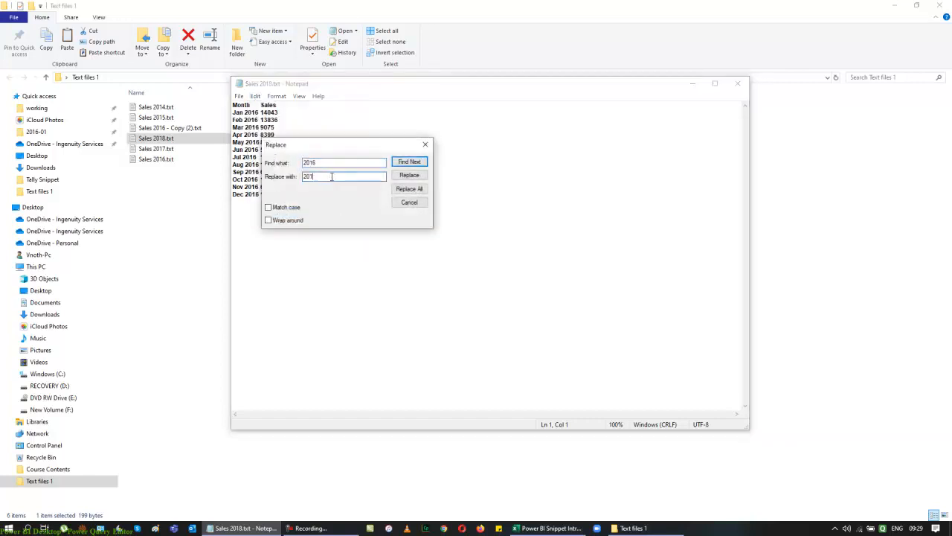
pyautogui.write('8')
pyautogui.click(412, 187)
pyautogui.click(426, 145)
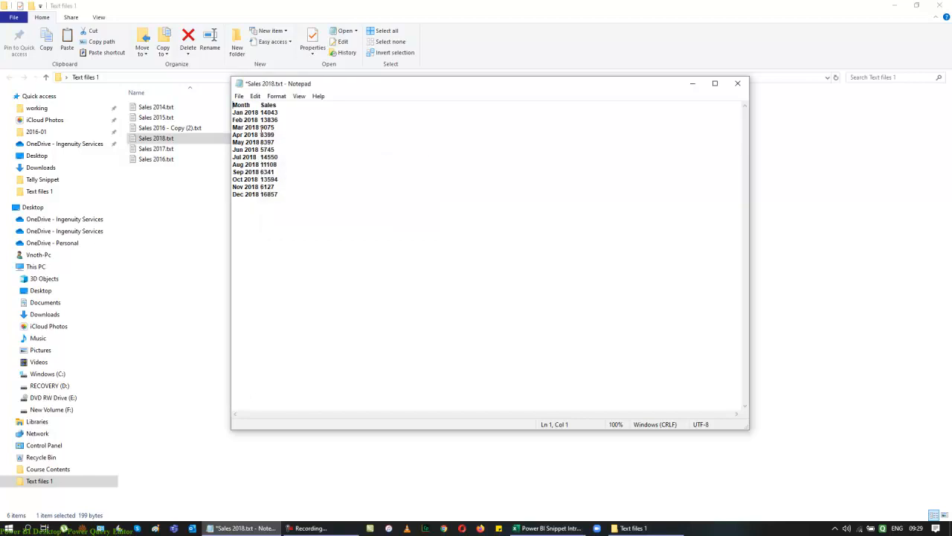
# Set the 2018 sales to 29075 for March, 18399 for April, 18397 for May and 15745 for June, and save and close the file.
pyautogui.write('2')
pyautogui.click(261, 135)
pyautogui.write('1')
pyautogui.click(260, 143)
pyautogui.write('1')
pyautogui.click(260, 150)
pyautogui.write('1')
pyautogui.click(736, 82)
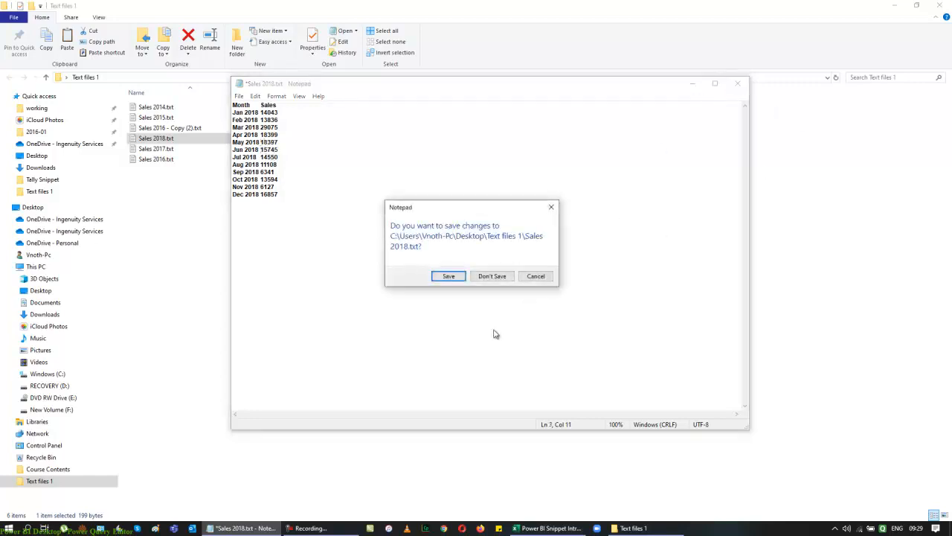
pyautogui.click(449, 276)
# Rename the file Sales 2016 - Copy (2).txt as Sales 2019.txt.
pyautogui.click(159, 131)
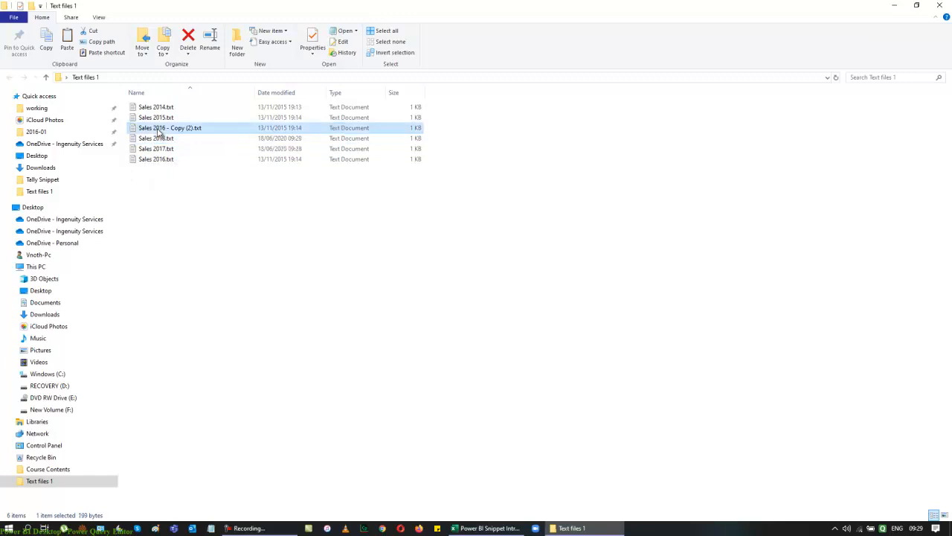
pyautogui.rightClick(158, 131)
pyautogui.click(202, 353)
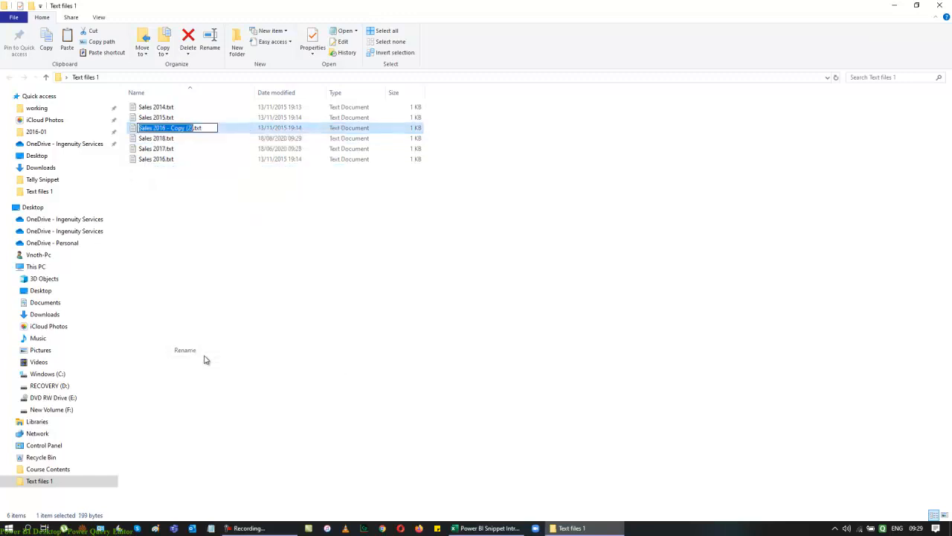
pyautogui.press('Right')
pyautogui.press('BackSpace')
pyautogui.press('BackSpace')
pyautogui.press('BackSpace')
pyautogui.press('BackSpace')
pyautogui.press('BackSpace')
pyautogui.press('BackSpace')
pyautogui.press('BackSpace')
pyautogui.press('BackSpace')
pyautogui.press('BackSpace')
pyautogui.press('BackSpace')
pyautogui.press('BackSpace')
pyautogui.press('BackSpace')
pyautogui.press('BackSpace')
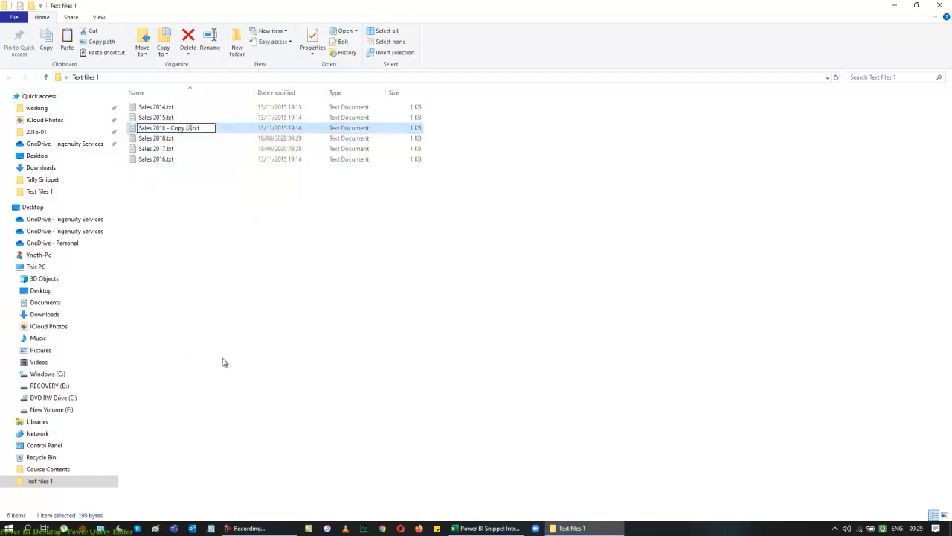
pyautogui.write('19')
pyautogui.press('Return')
# Open Sales 2019.txt in Notepad and replace all occurrences of 2016 with 2019.
pyautogui.press('Return')
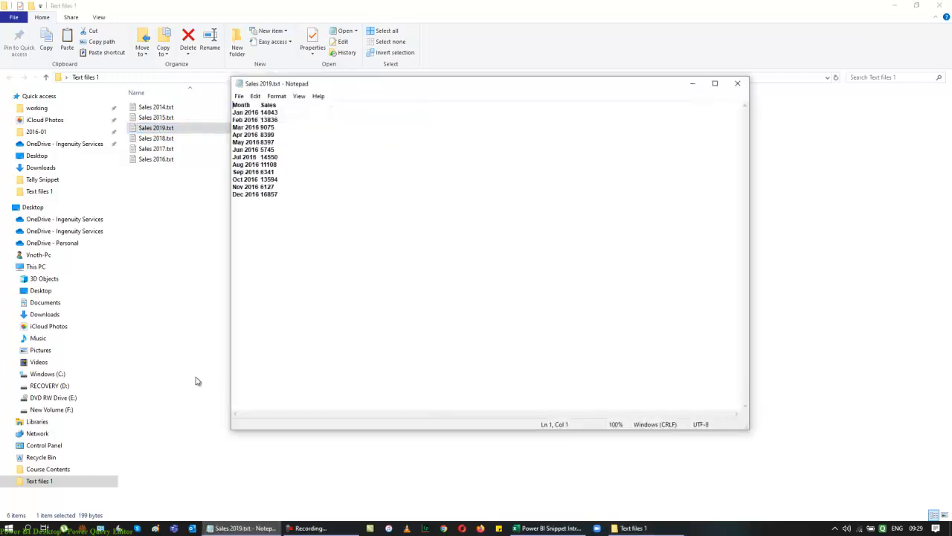
pyautogui.click(255, 96)
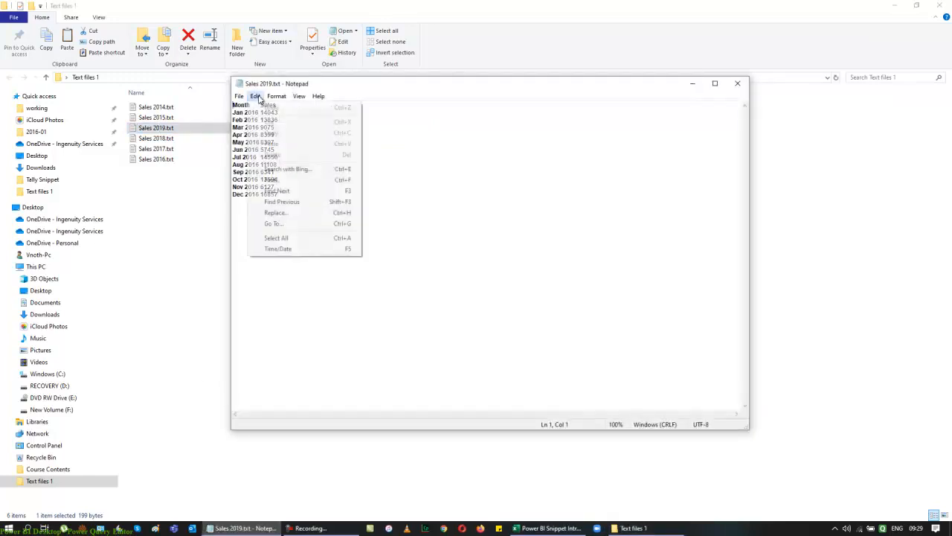
pyautogui.click(301, 213)
pyautogui.click(335, 177)
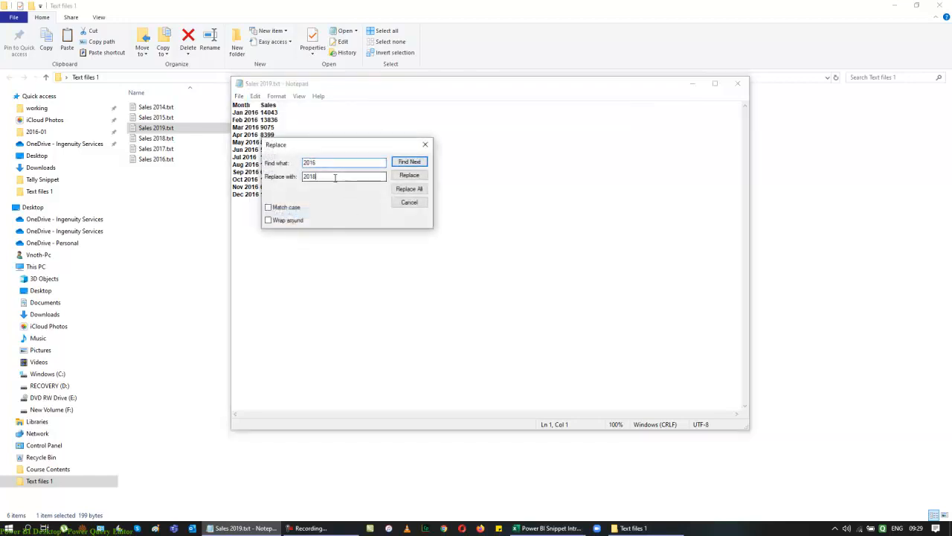
pyautogui.press('BackSpace')
pyautogui.write('9')
pyautogui.click(415, 191)
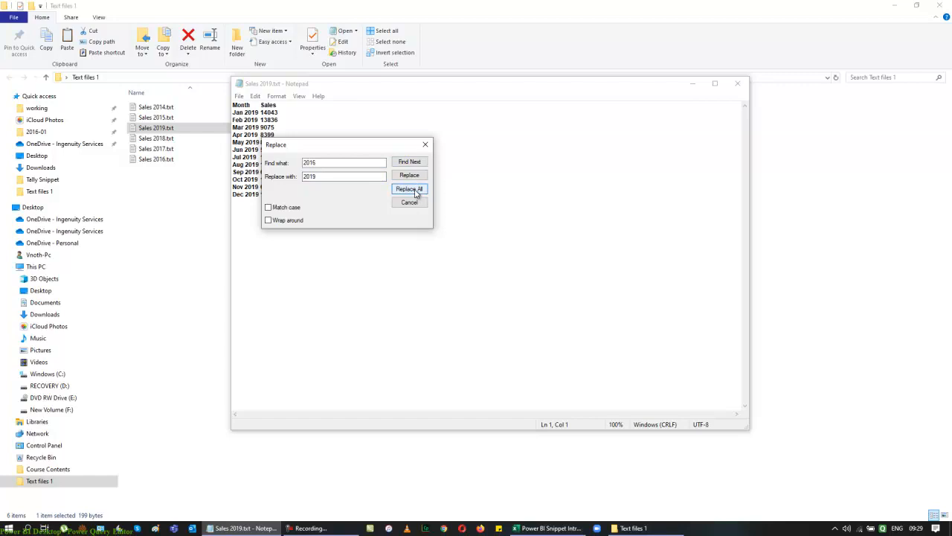
pyautogui.click(425, 144)
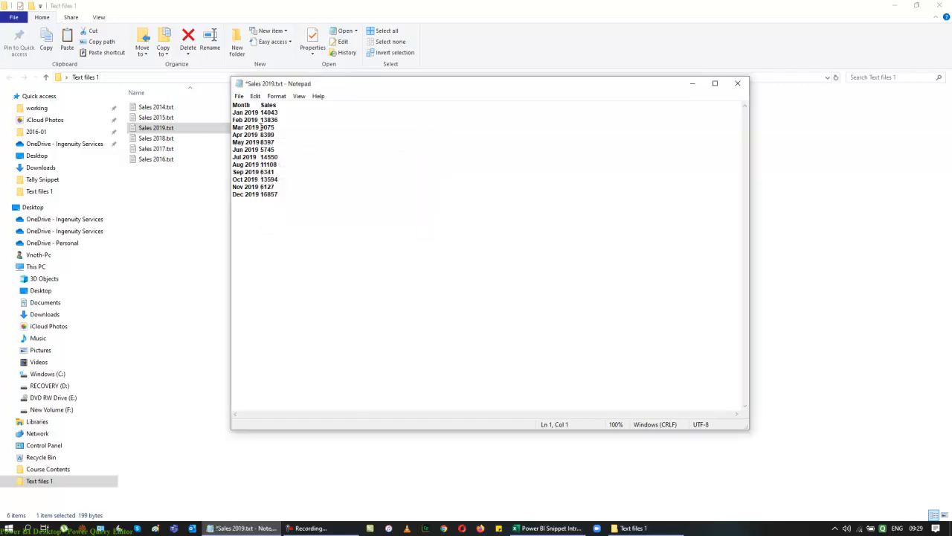
# Set 2019 sales to 29075 (Mar), 28399 (Apr), 28397 (May), 15745 (Jun), 16341 (Sep) and 16127 (Nov), and save and close the file.
pyautogui.write('2')
pyautogui.click(260, 135)
pyautogui.write('2')
pyautogui.write('2')
pyautogui.click(261, 150)
pyautogui.write('1')
pyautogui.click(261, 172)
pyautogui.write('1')
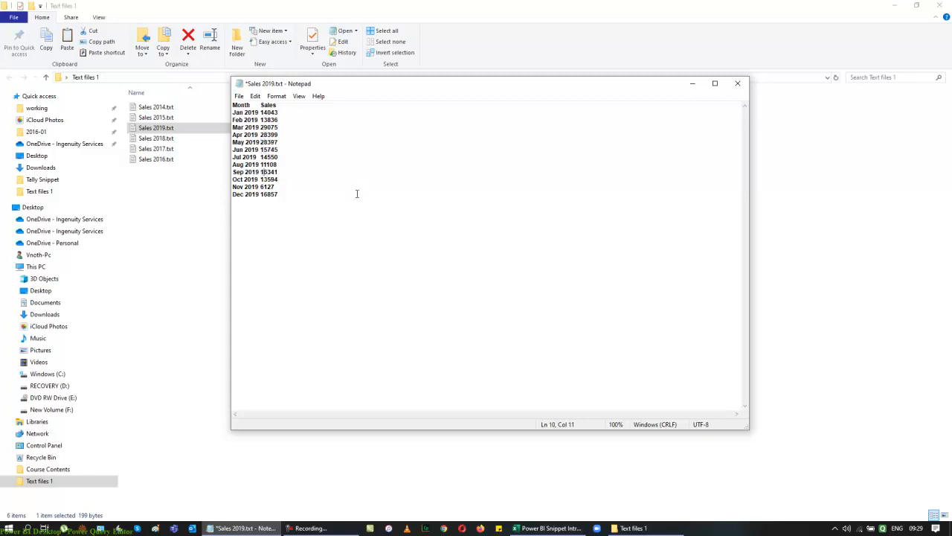
pyautogui.click(258, 187)
pyautogui.press('Right')
pyautogui.write('1')
pyautogui.click(738, 84)
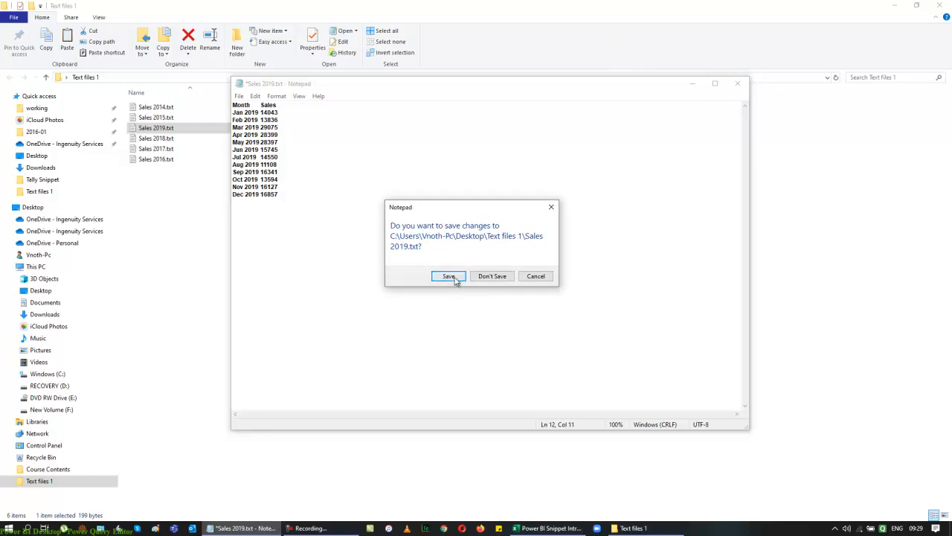
pyautogui.click(453, 275)
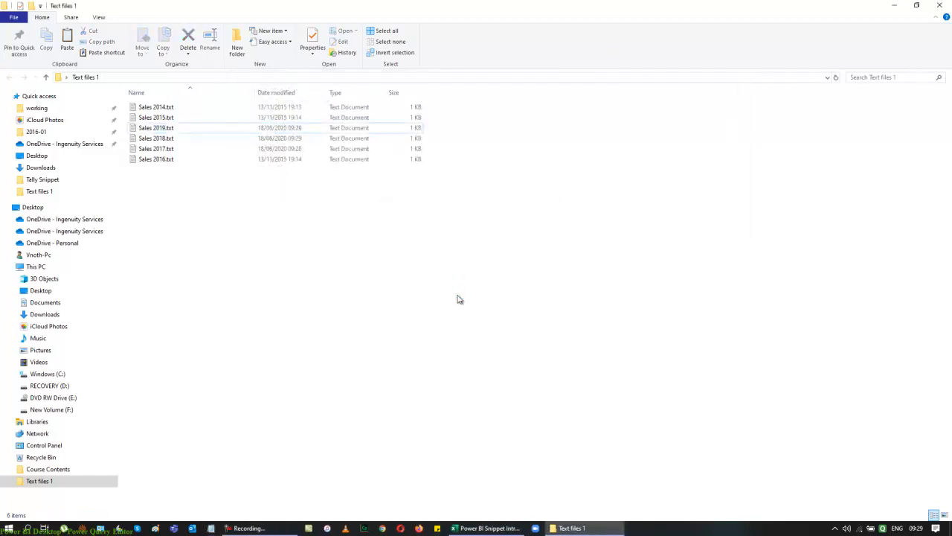
# Sort the Text files 1 folder by type, then close it and switch to the Excel workbook.
pyautogui.click(364, 95)
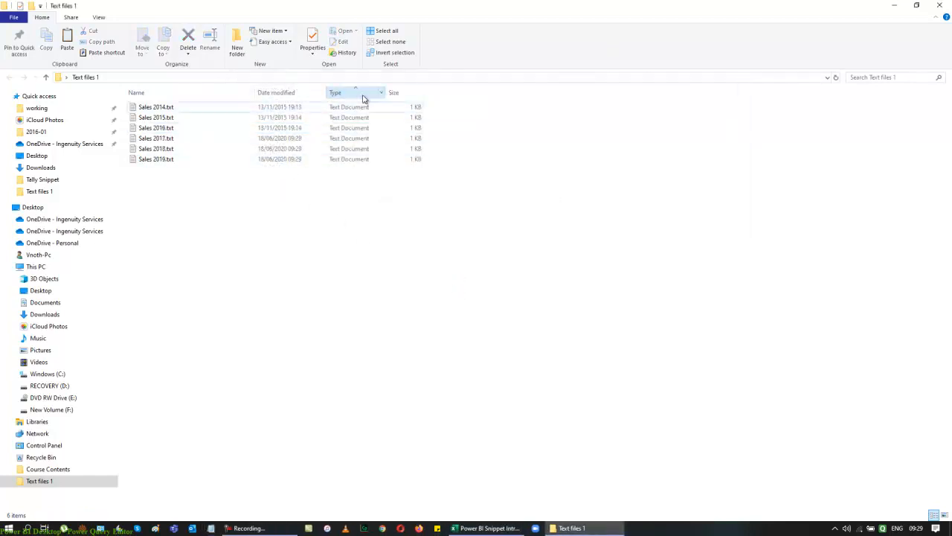
pyautogui.click(940, 5)
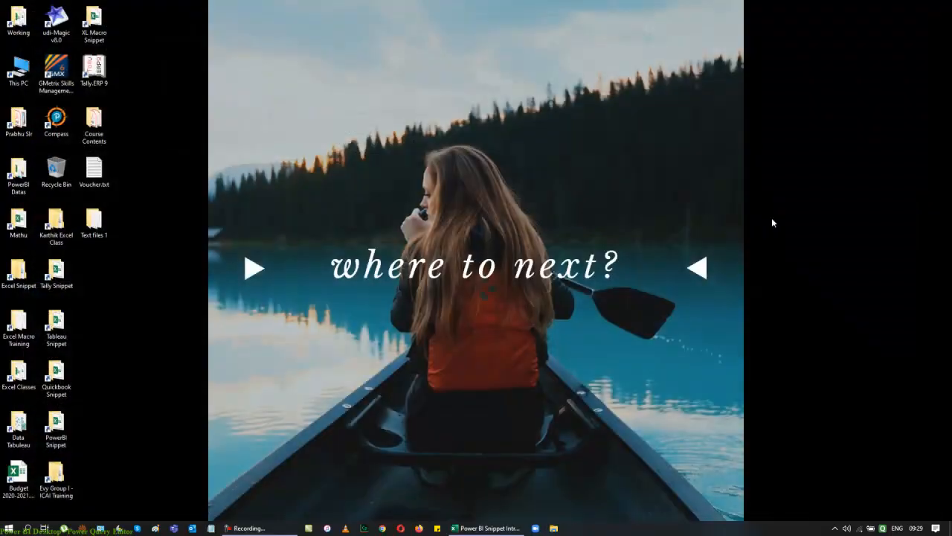
pyautogui.click(471, 529)
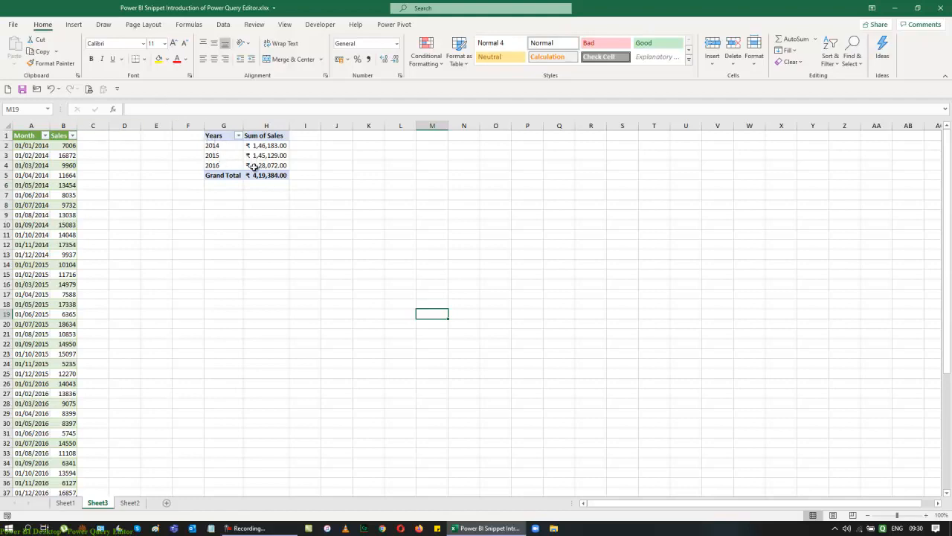
# Refresh the Month and Sales query table on Sheet3 from the source folder.
pyautogui.click(38, 145)
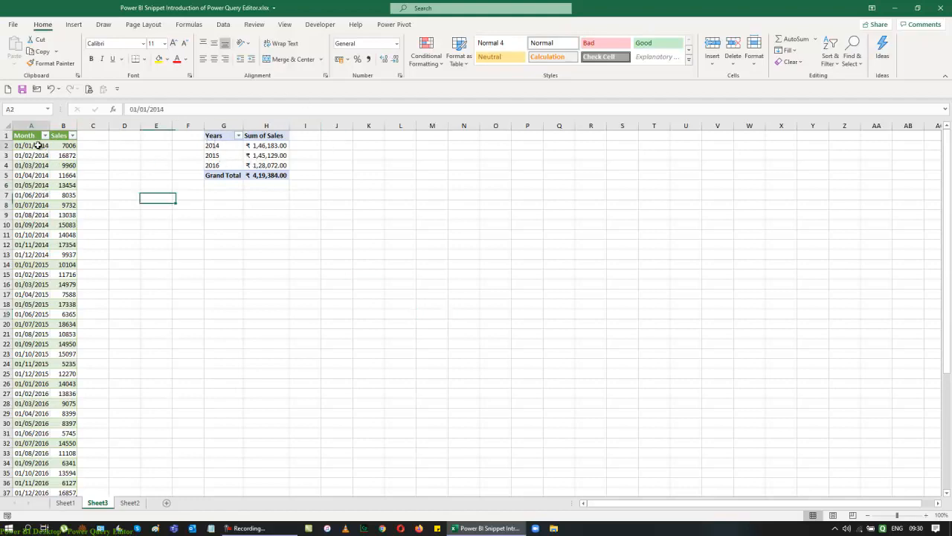
pyautogui.rightClick(38, 145)
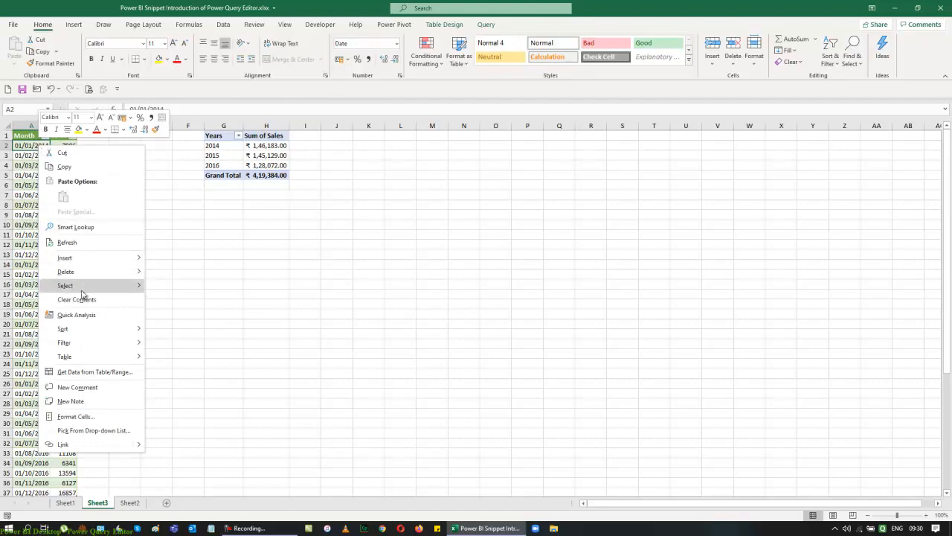
pyautogui.click(67, 243)
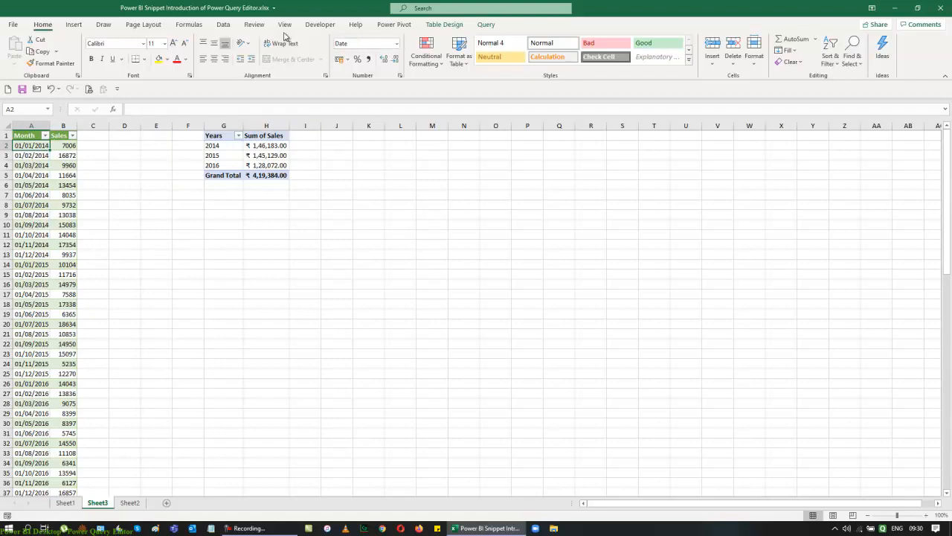
# Show the Queries & Connections pane and preview the Text files 1 query's load details.
pyautogui.click(223, 23)
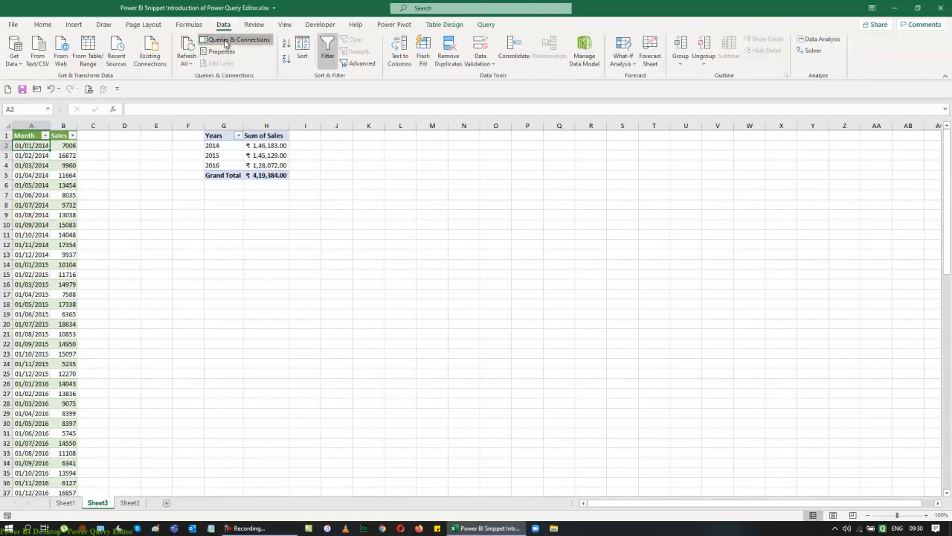
pyautogui.click(225, 40)
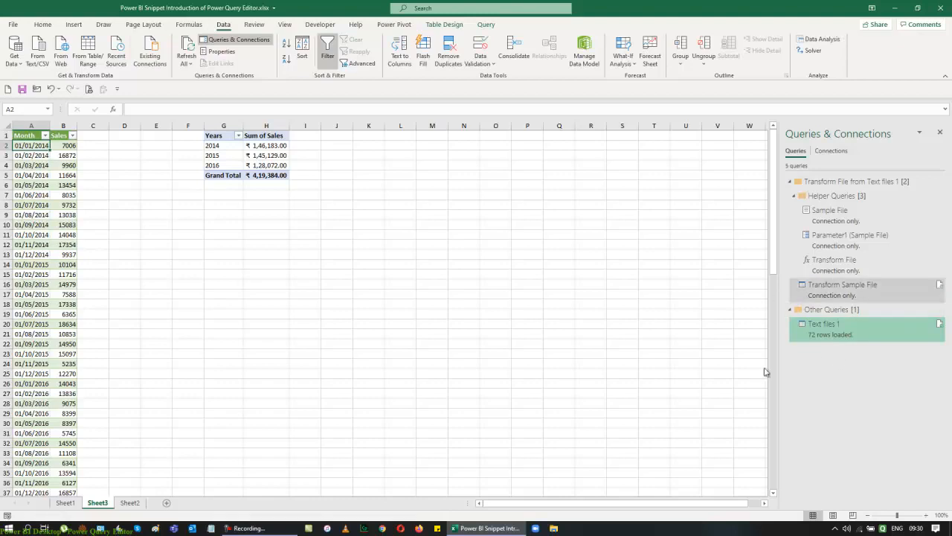
pyautogui.moveTo(855, 333)
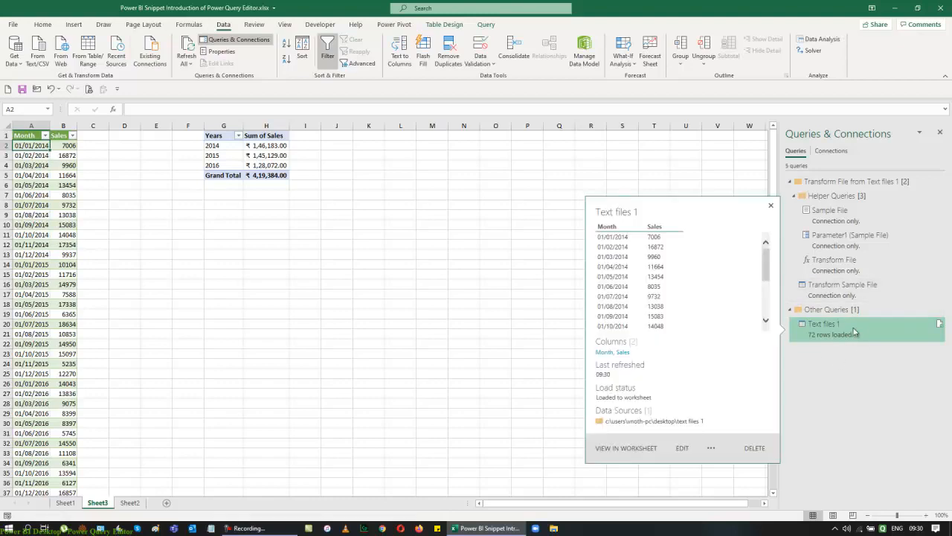
# Refresh the Years and Sum of Sales PivotTable with the updated table data.
pyautogui.click(237, 165)
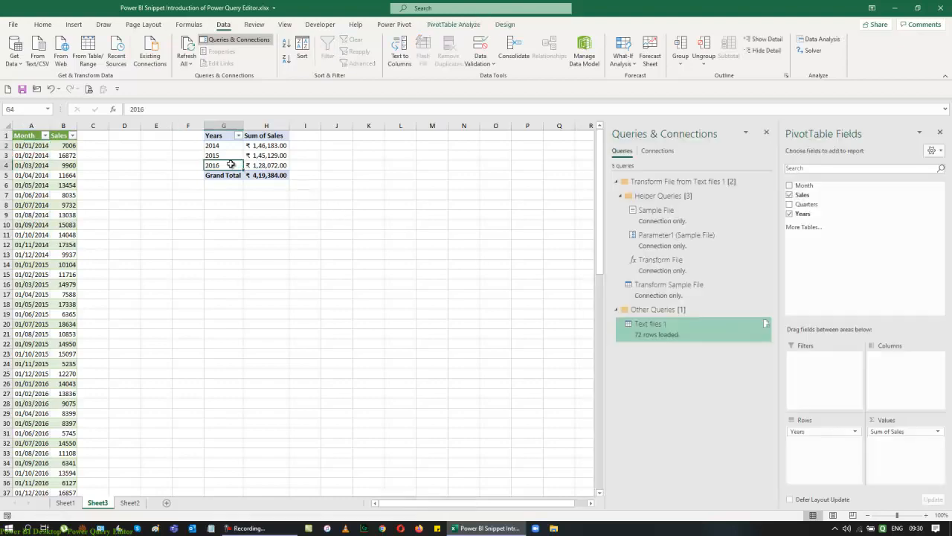
pyautogui.rightClick(230, 165)
pyautogui.click(250, 201)
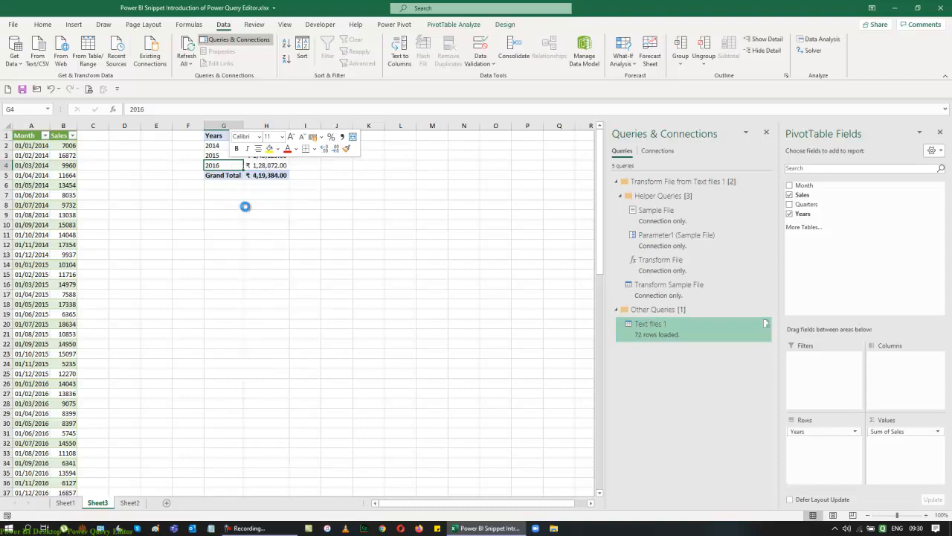